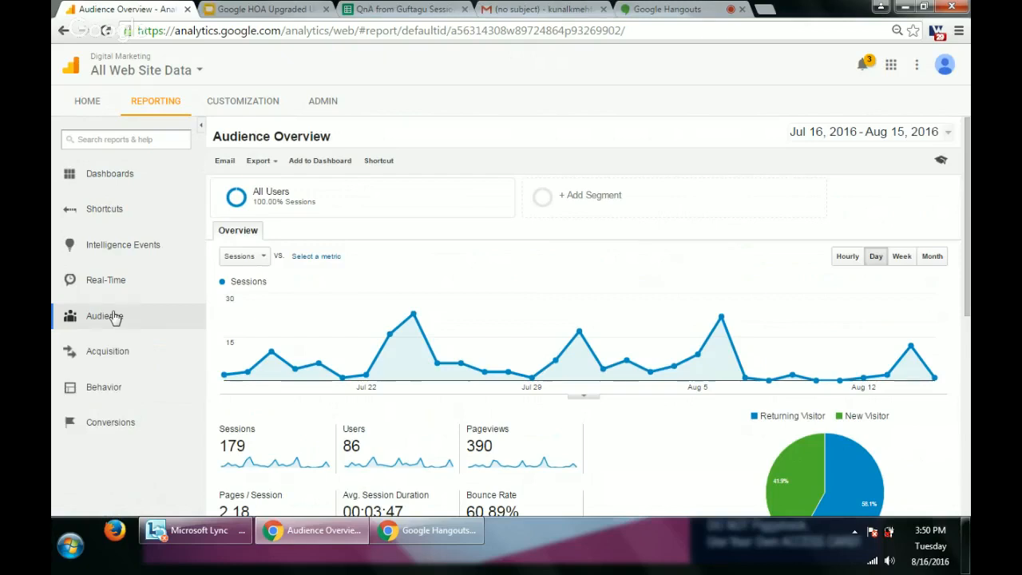
# Start a new custom report and set its title to "Pages Details"
pyautogui.click(264, 110)
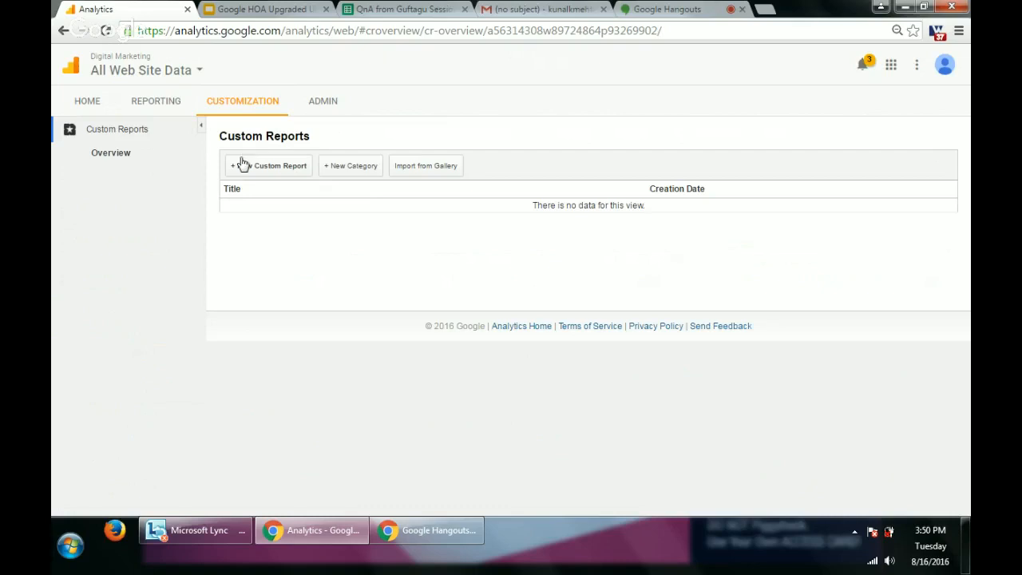
pyautogui.click(246, 167)
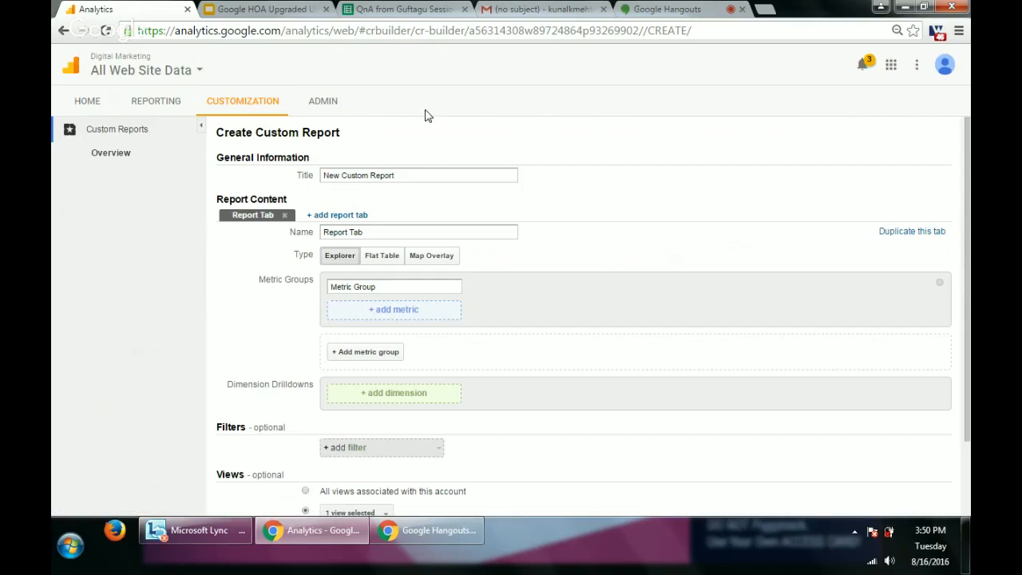
pyautogui.click(253, 103)
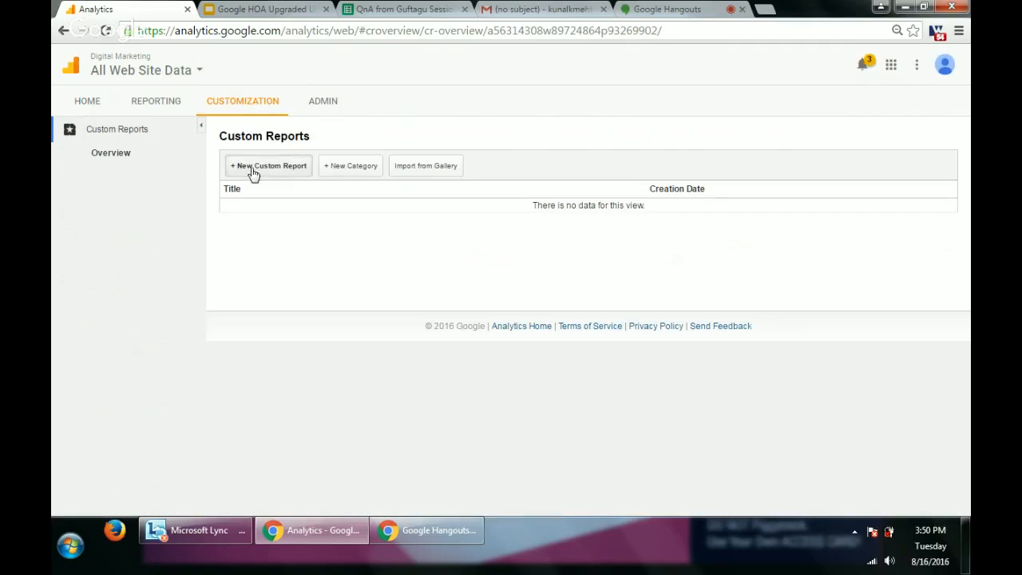
pyautogui.click(253, 168)
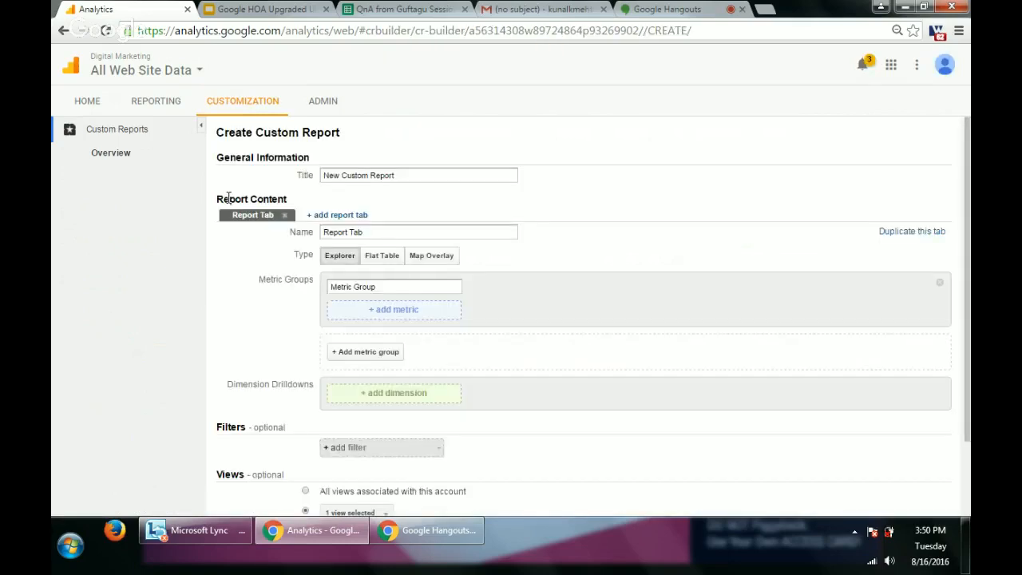
pyautogui.tripleClick(339, 177)
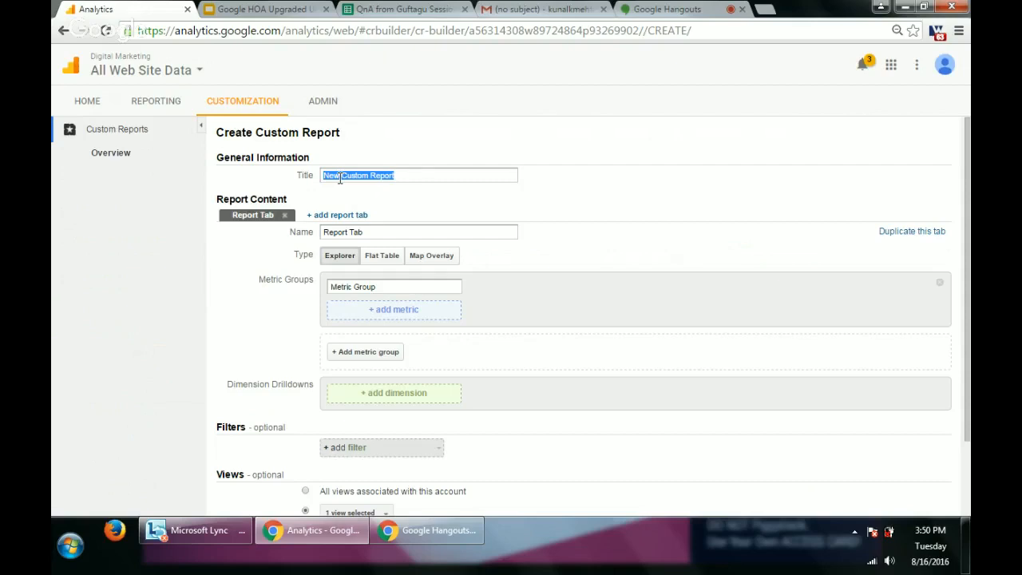
pyautogui.write('U')
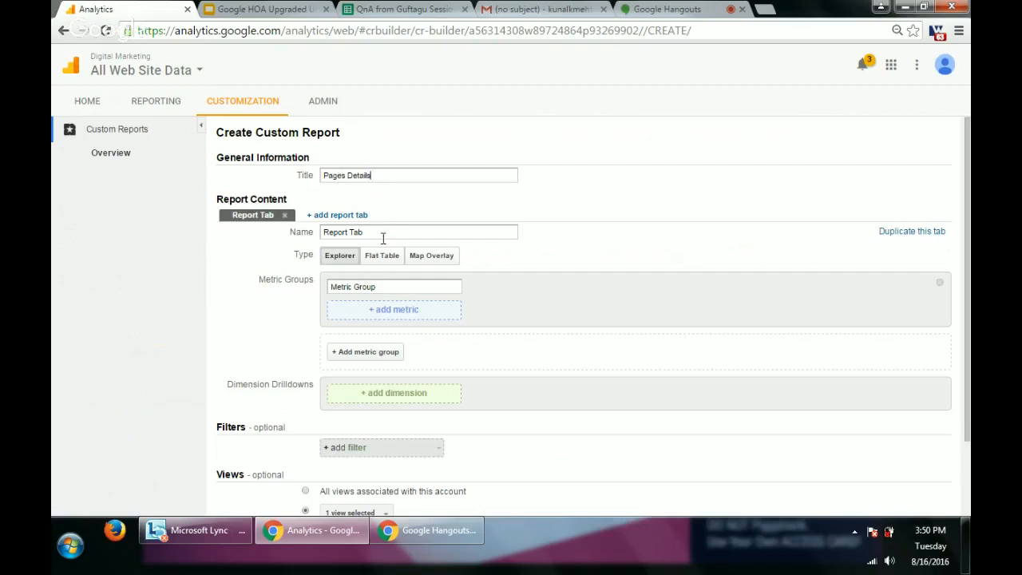
# Name the report tab "Pages Report" and its metric group "Details"
pyautogui.moveTo(367, 232); pyautogui.dragTo(250, 238)
pyautogui.write('Page')
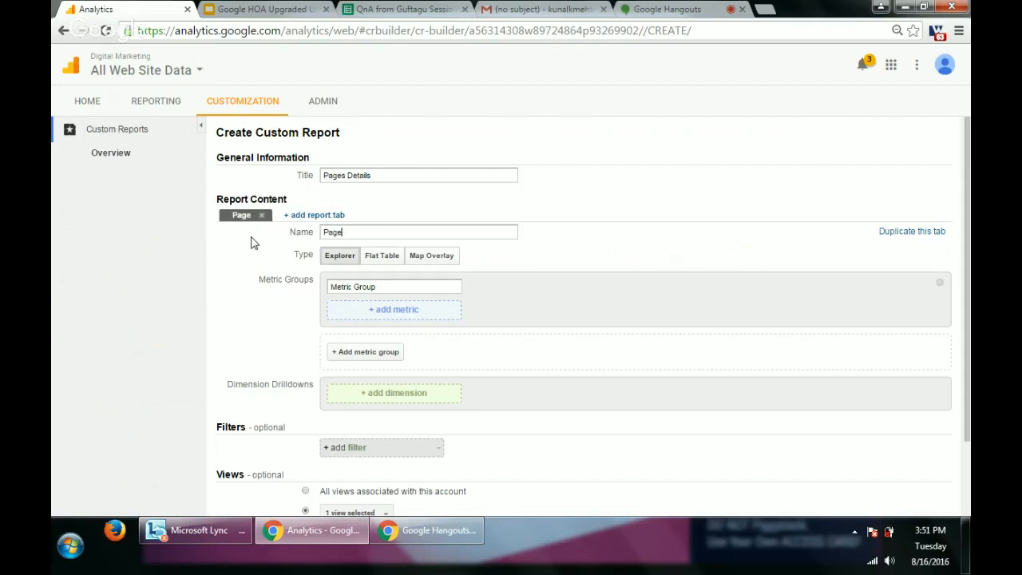
pyautogui.write('s Report')
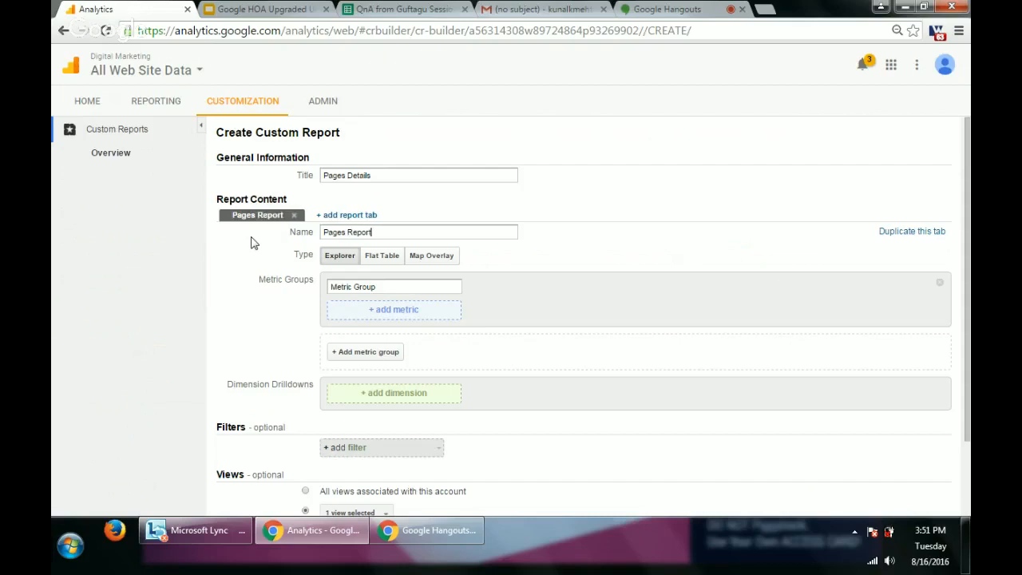
pyautogui.click(346, 292)
pyautogui.moveTo(382, 290); pyautogui.dragTo(262, 263)
pyautogui.write('Details')
# Add the Pageviews, Read Article and Bounce Rate metrics to the Details metric group
pyautogui.click(395, 310)
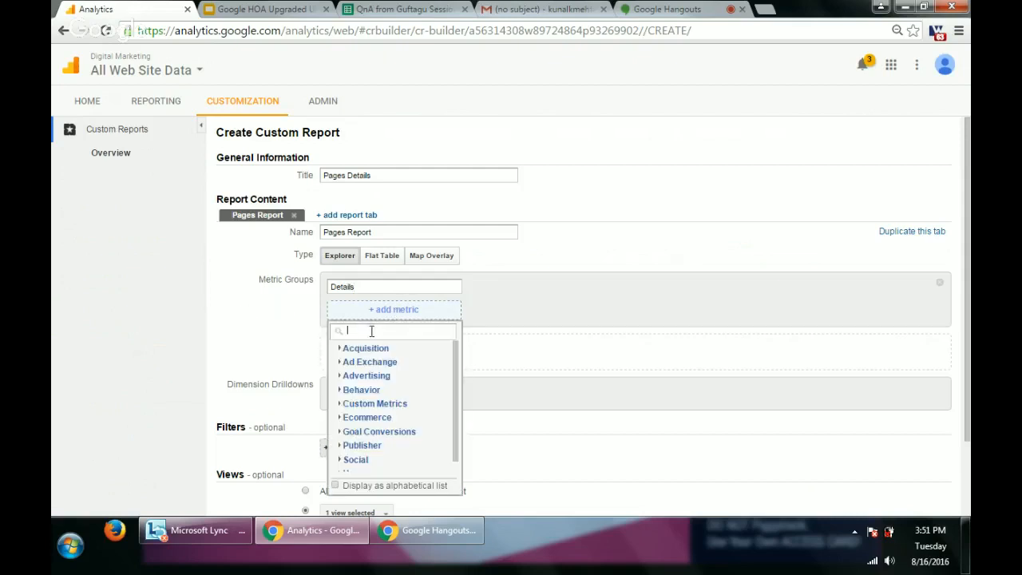
pyautogui.write('pagev')
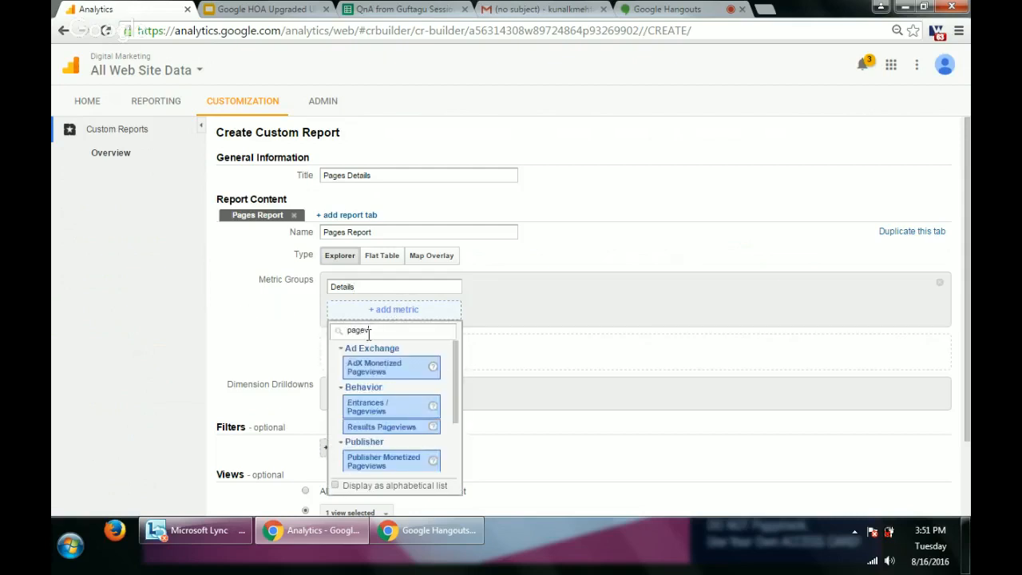
pyautogui.scroll(-5, 458, 384)
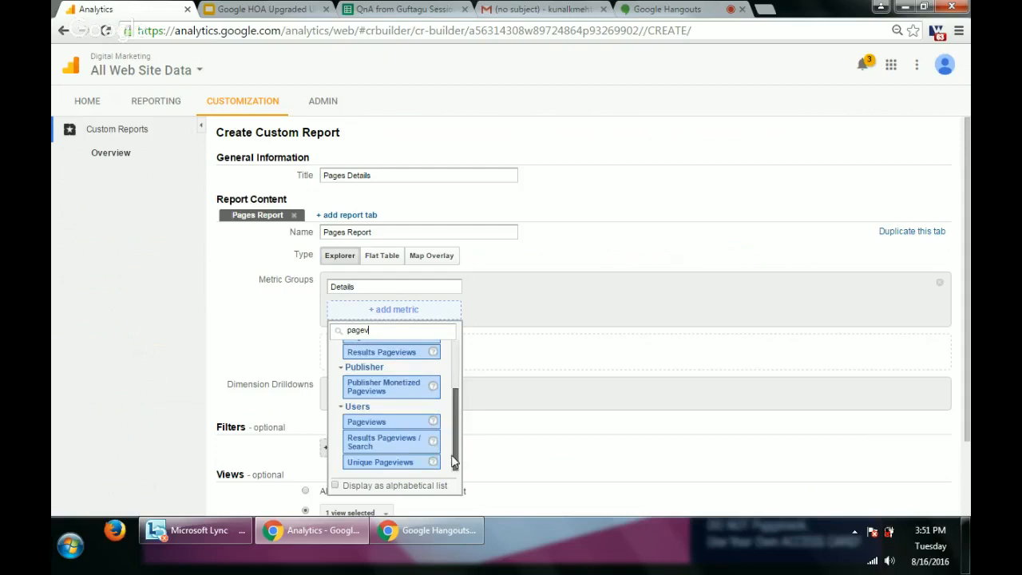
pyautogui.click(383, 422)
pyautogui.click(531, 315)
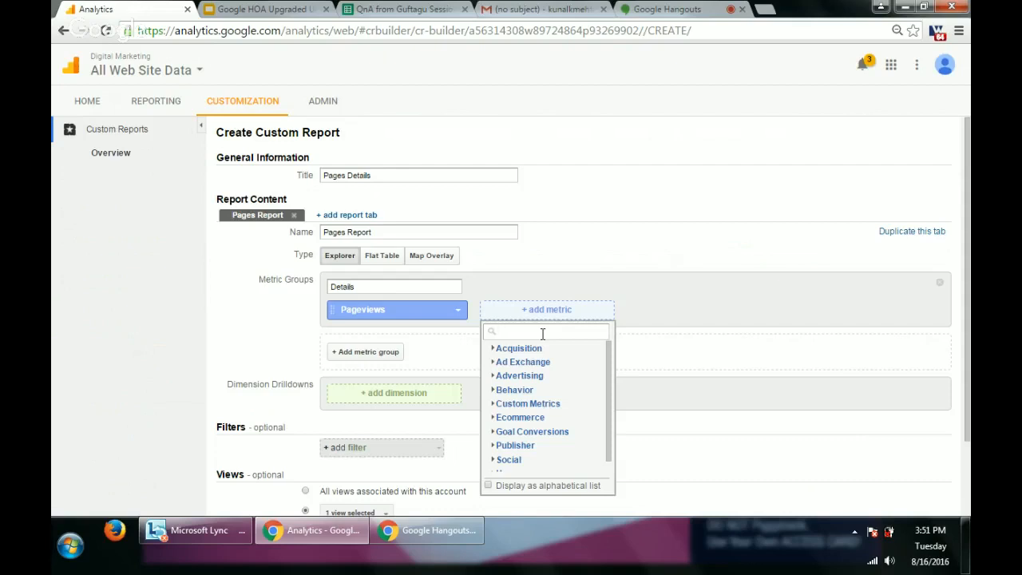
pyautogui.write('read')
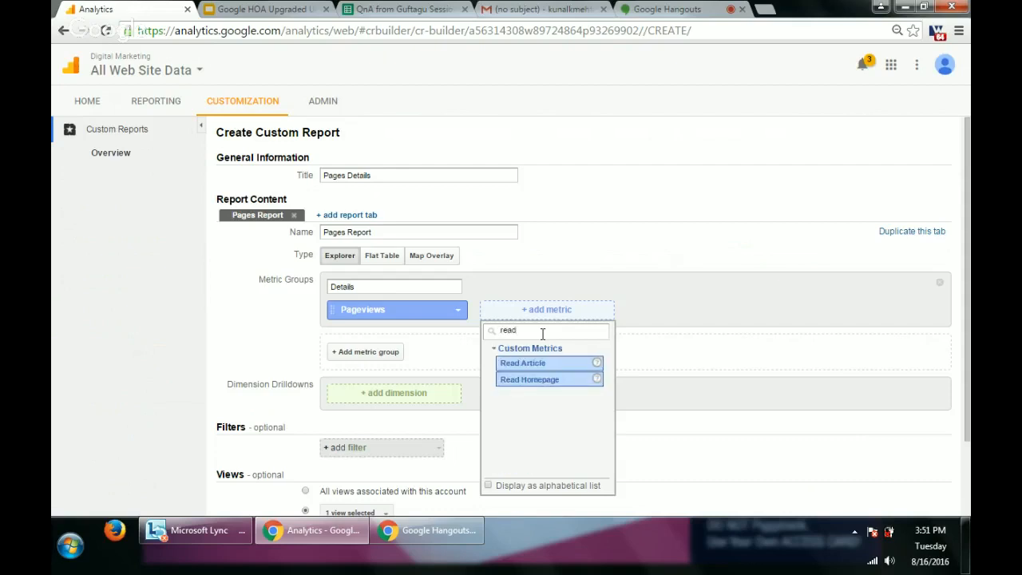
pyautogui.click(573, 364)
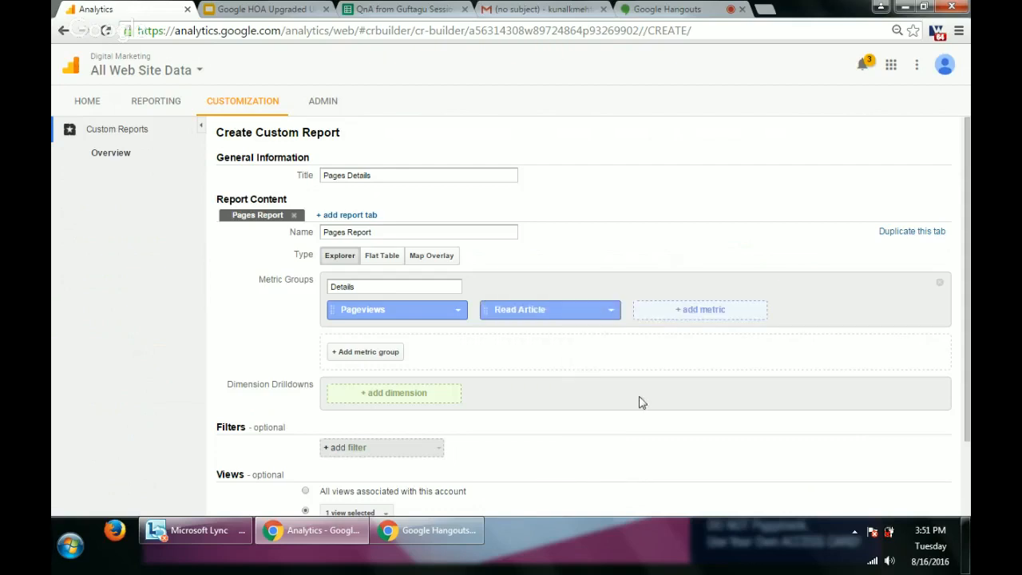
pyautogui.click(708, 314)
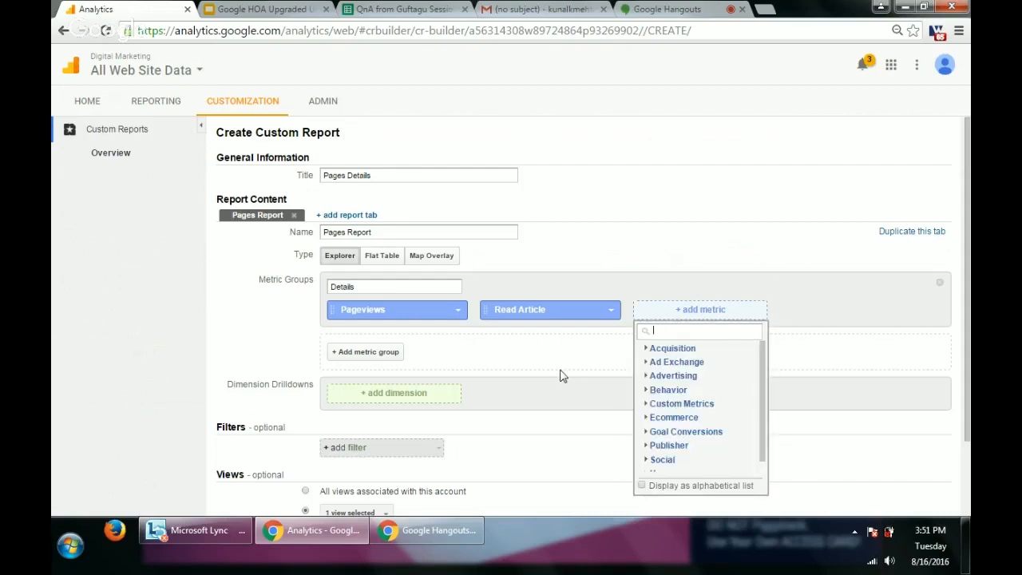
pyautogui.write('Boun')
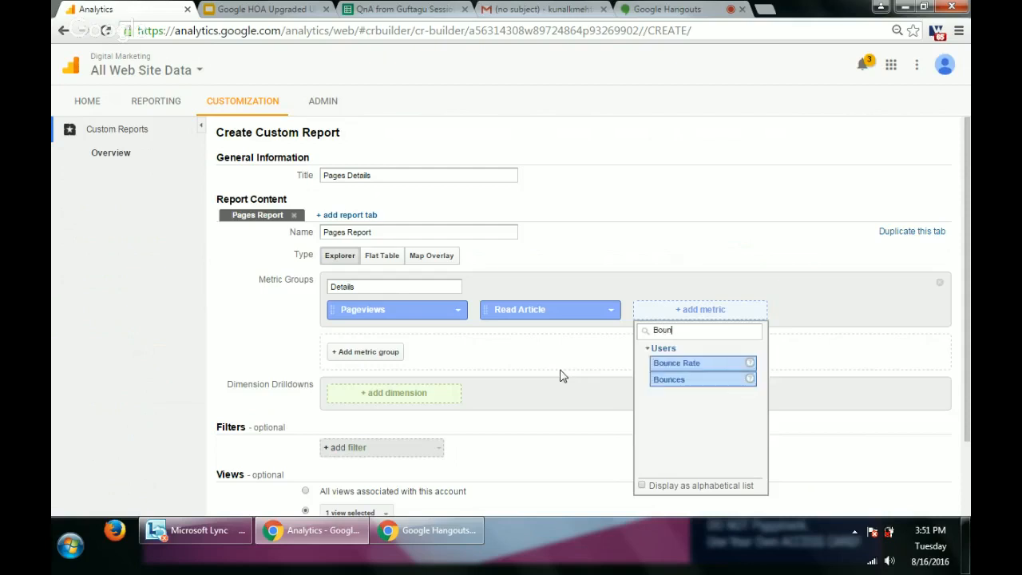
pyautogui.click(693, 363)
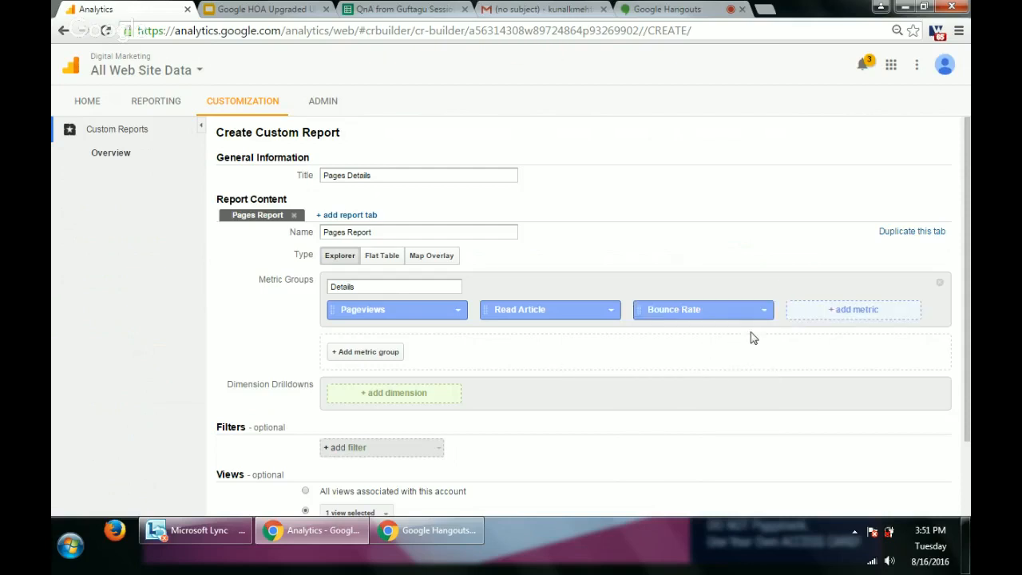
# Add the custom dimension Page Name to the report's dimension drilldowns
pyautogui.click(344, 400)
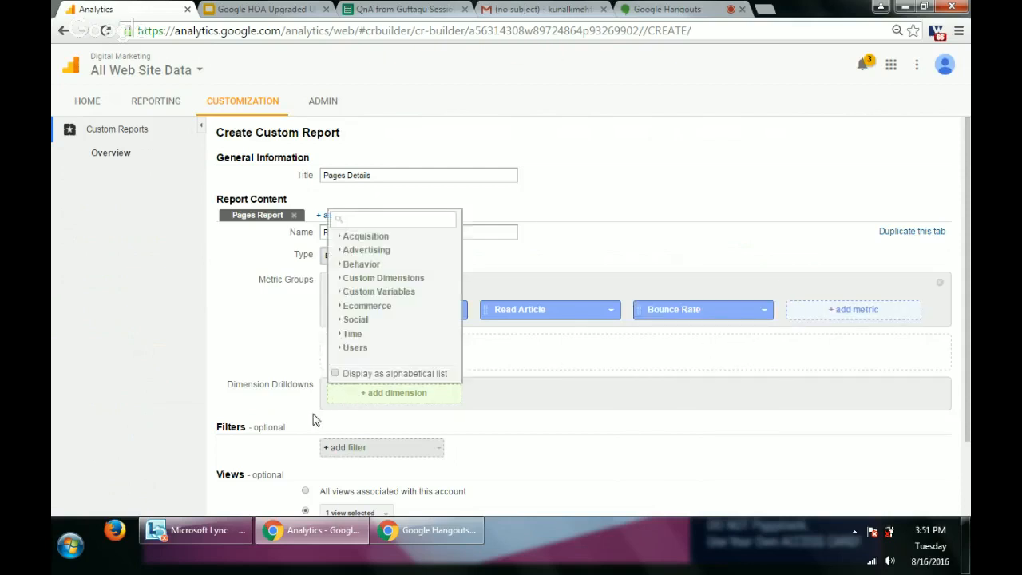
pyautogui.write('pagena')
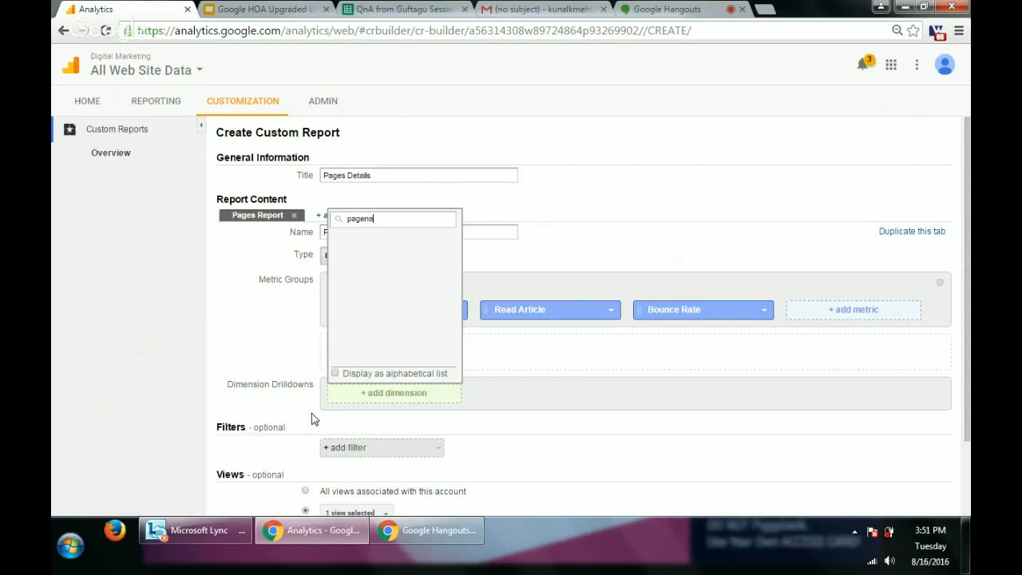
pyautogui.press('BackSpace')
pyautogui.write('na')
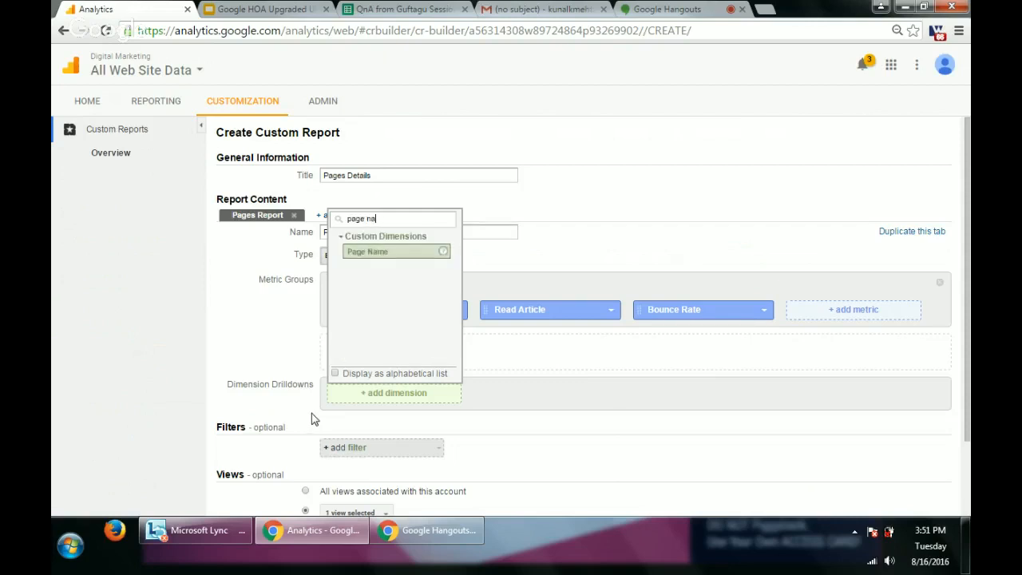
pyautogui.click(373, 251)
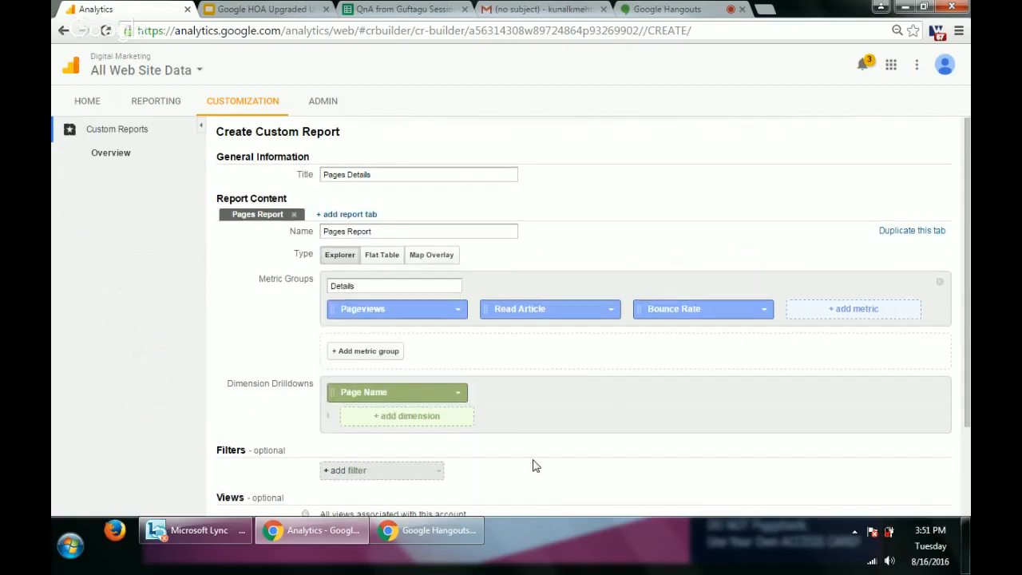
# Add an include filter on the City dimension to the custom report
pyautogui.scroll(-3, 297, 378)
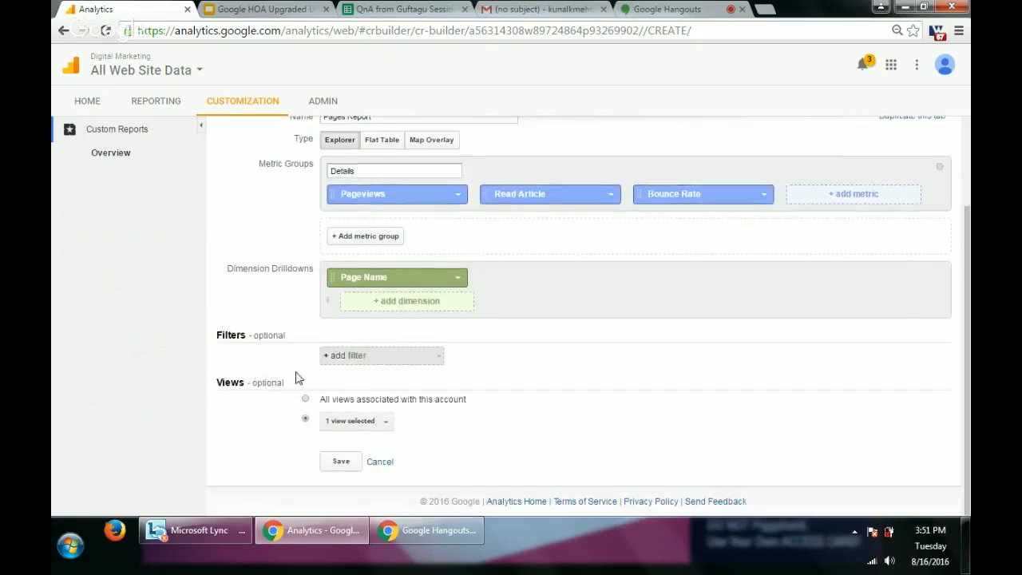
pyautogui.click(334, 357)
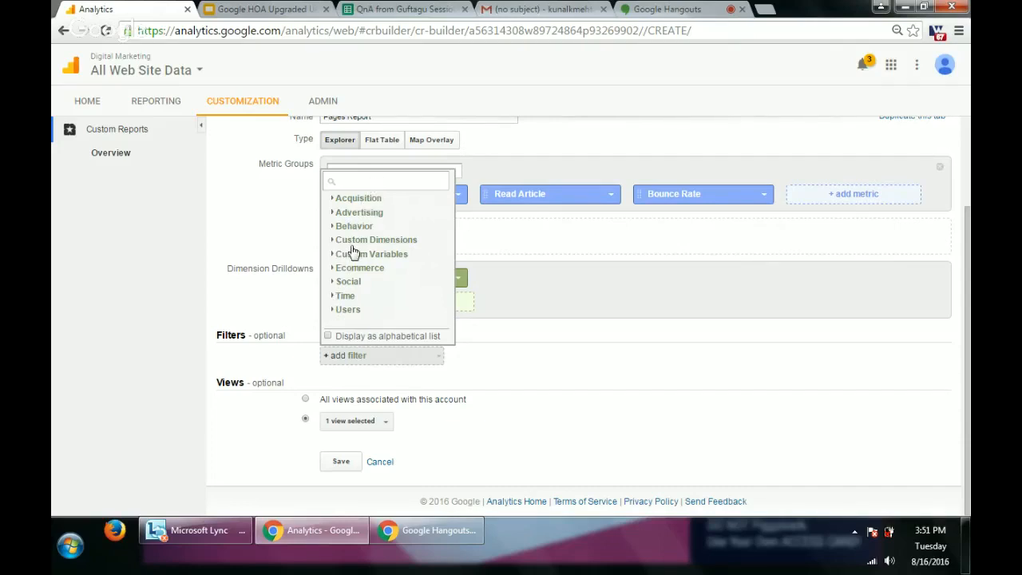
pyautogui.click(351, 244)
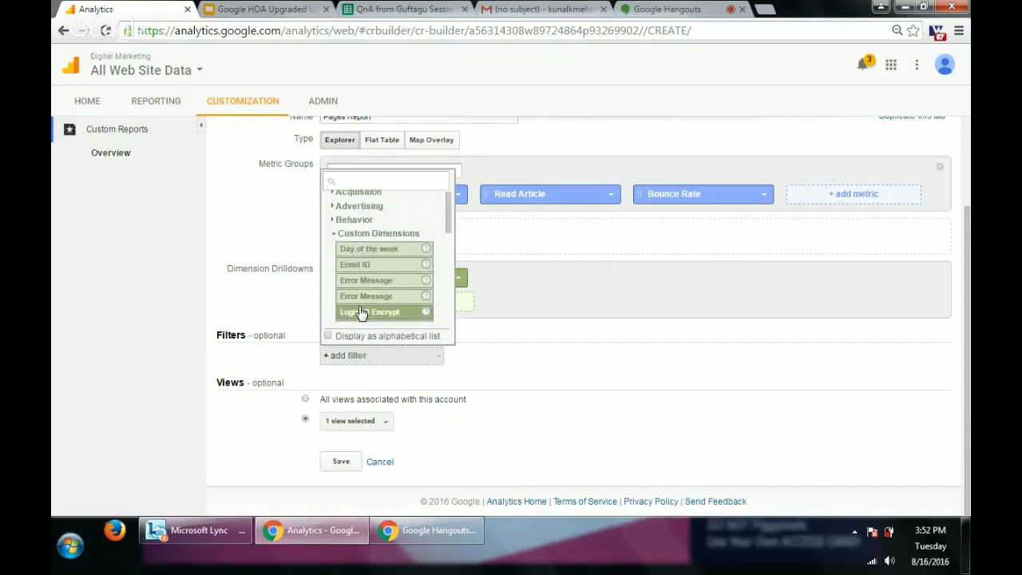
pyautogui.scroll(-1, 359, 314)
pyautogui.scroll(5, 391, 289)
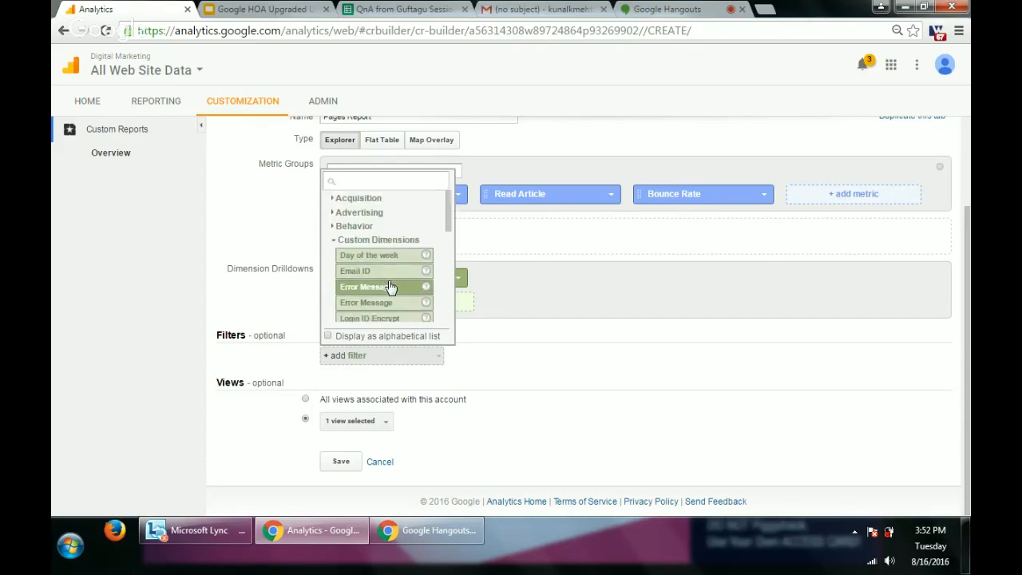
pyautogui.click(370, 299)
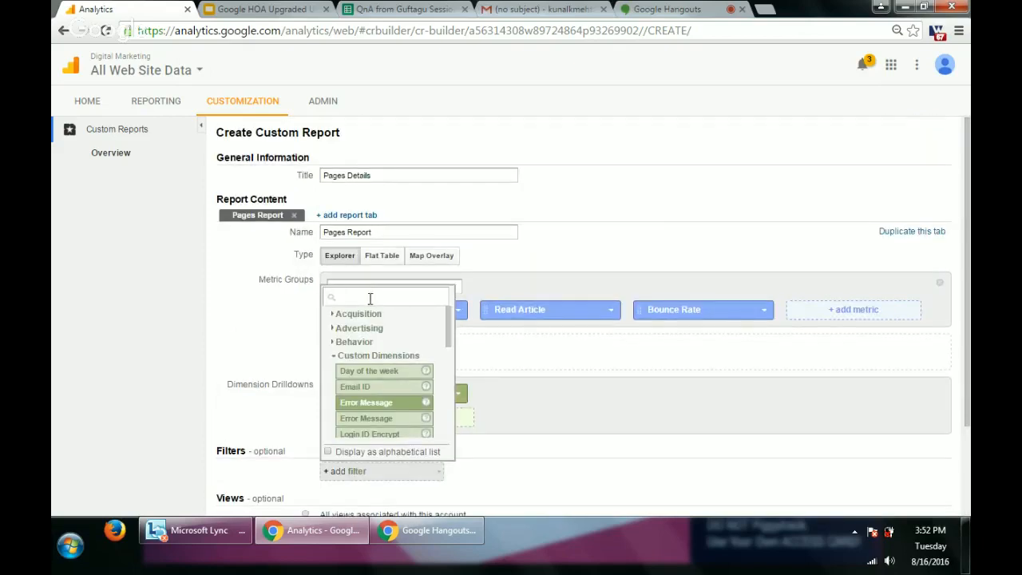
pyautogui.write('city')
pyautogui.click(344, 329)
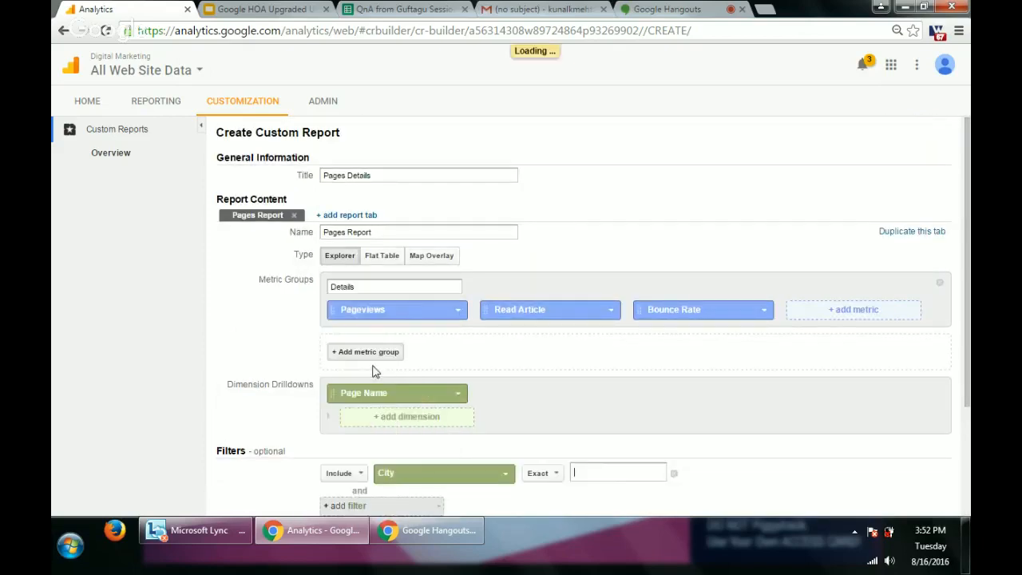
# Set the City filter to an exact match of New Delhi and remove that filter from the report
pyautogui.click(557, 476)
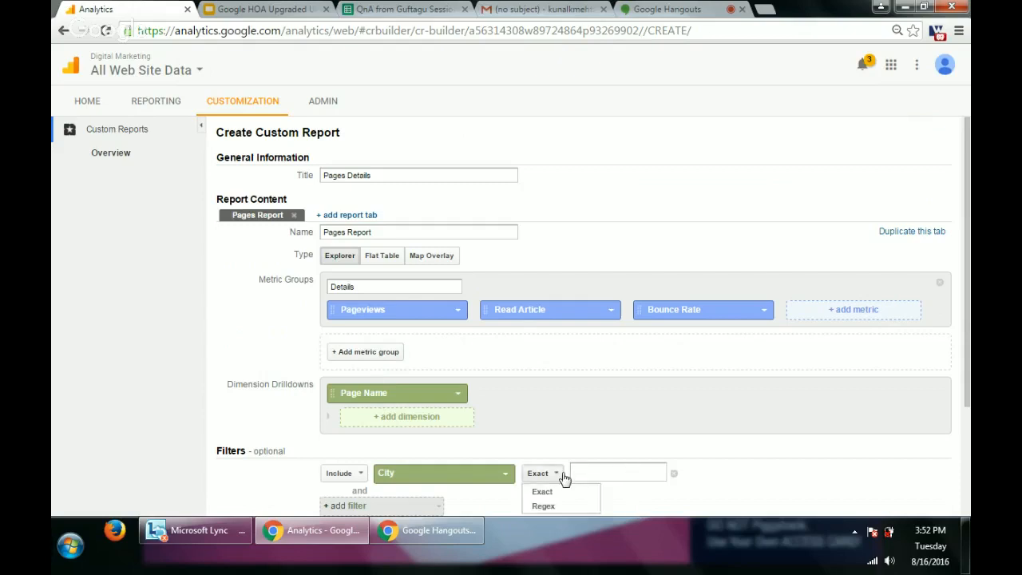
pyautogui.scroll(-1, 570, 494)
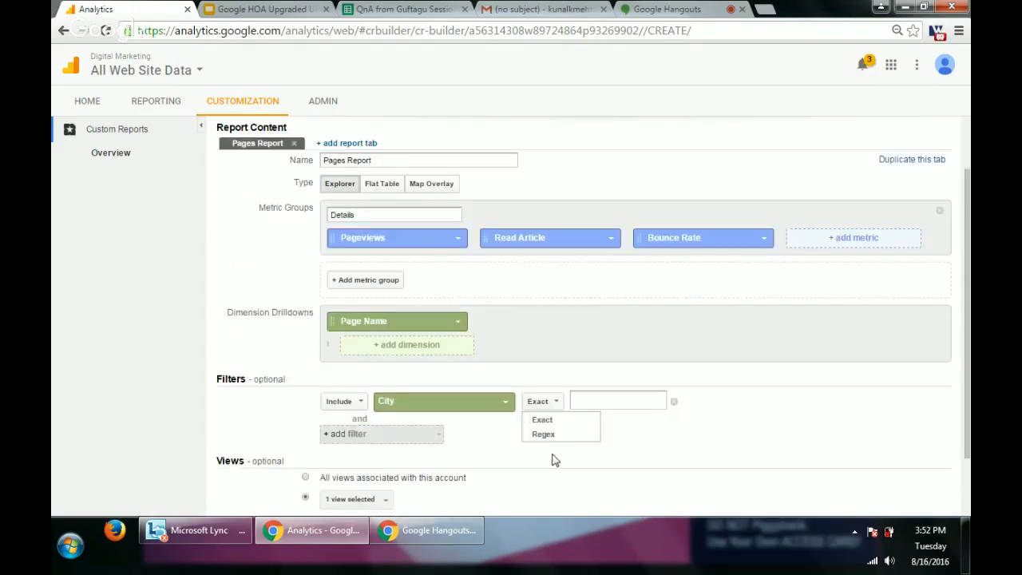
pyautogui.click(578, 406)
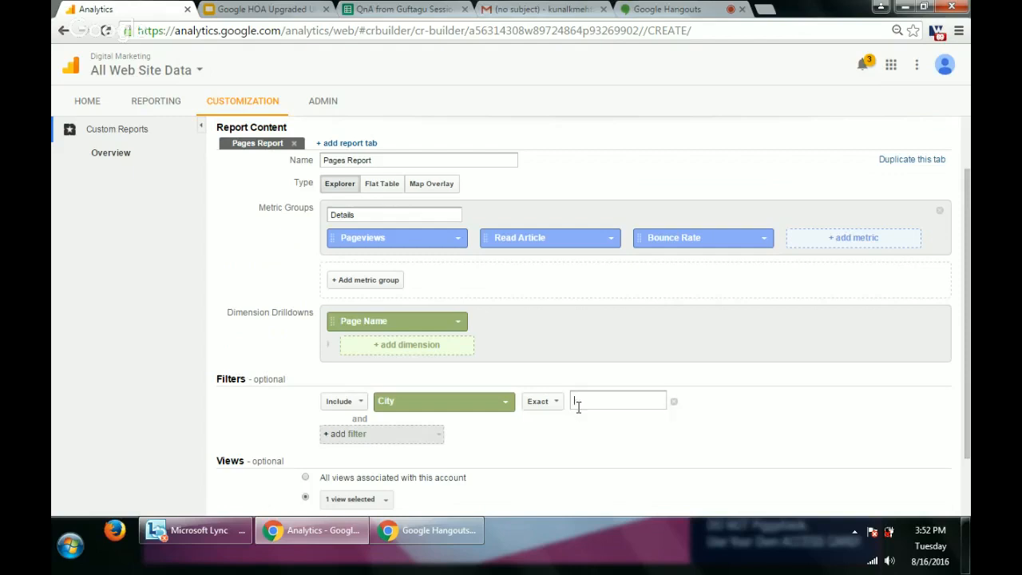
pyautogui.write('new')
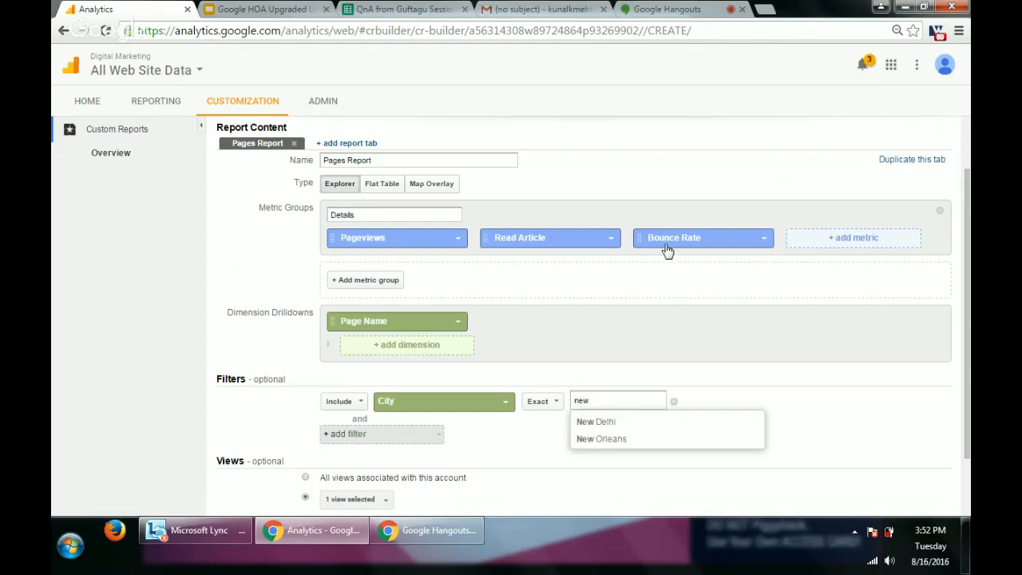
pyautogui.click(614, 429)
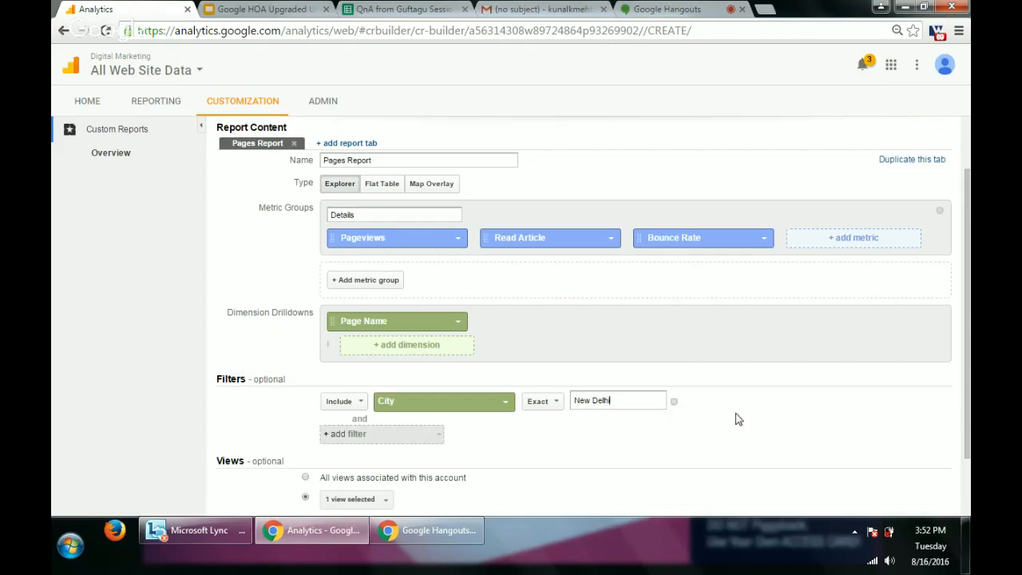
pyautogui.click(674, 402)
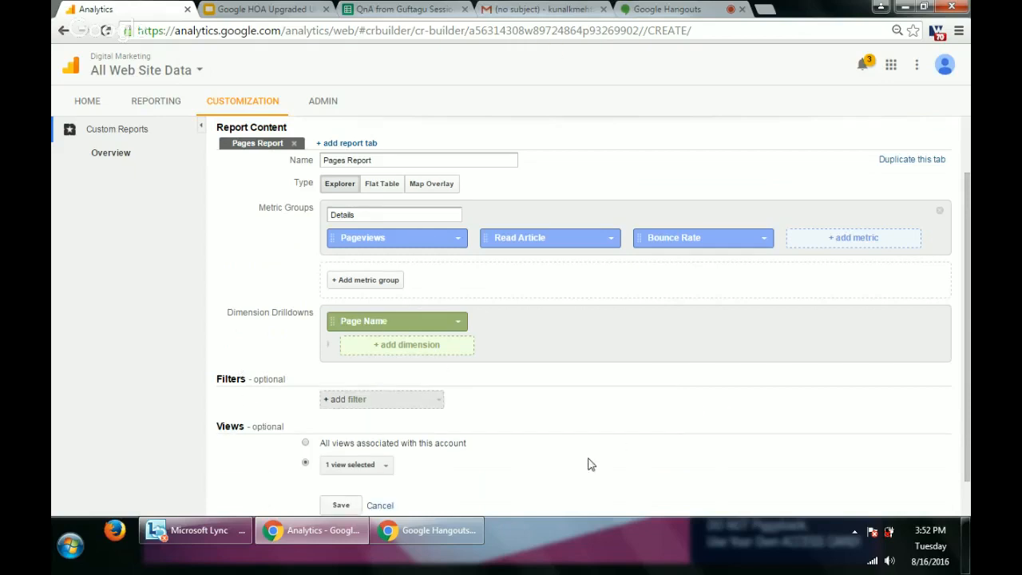
# Save the custom report and view its table of metrics by page name
pyautogui.scroll(-1, 559, 465)
pyautogui.click(341, 463)
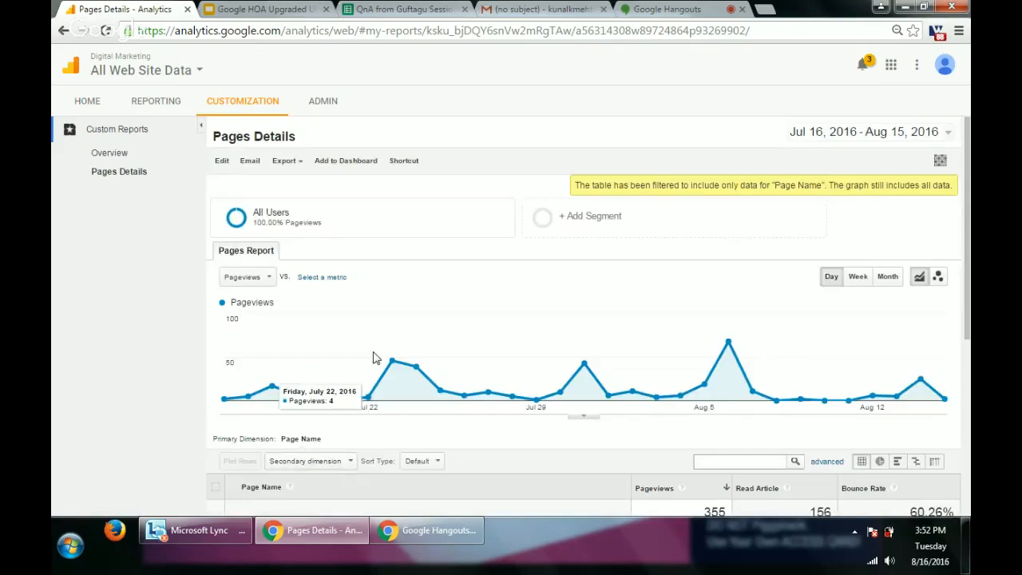
pyautogui.scroll(-1, 376, 358)
pyautogui.scroll(-3, 375, 357)
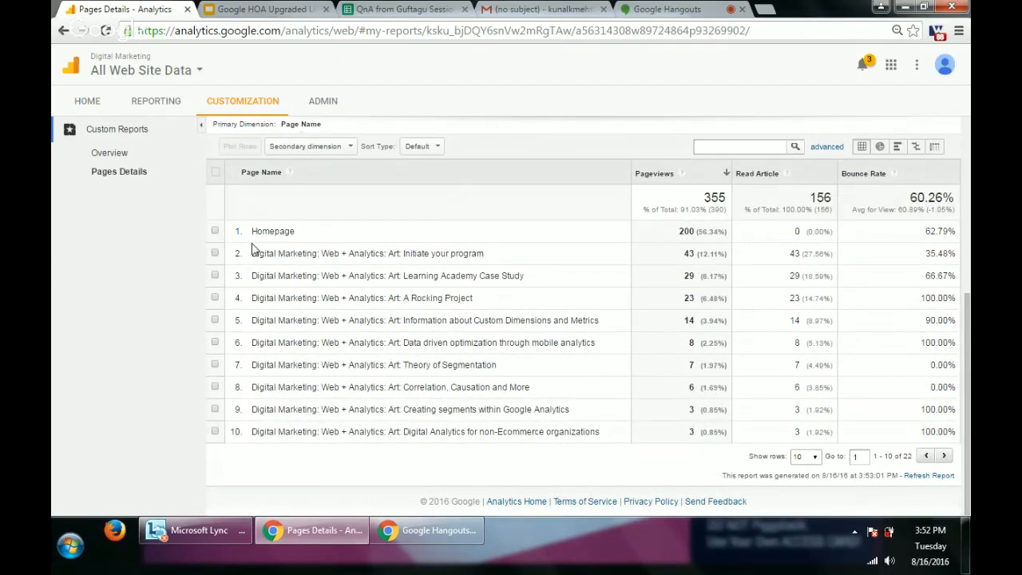
# Examine the pageviews graph and the bounce rates by page name in the Pages Details report
pyautogui.scroll(4, 252, 256)
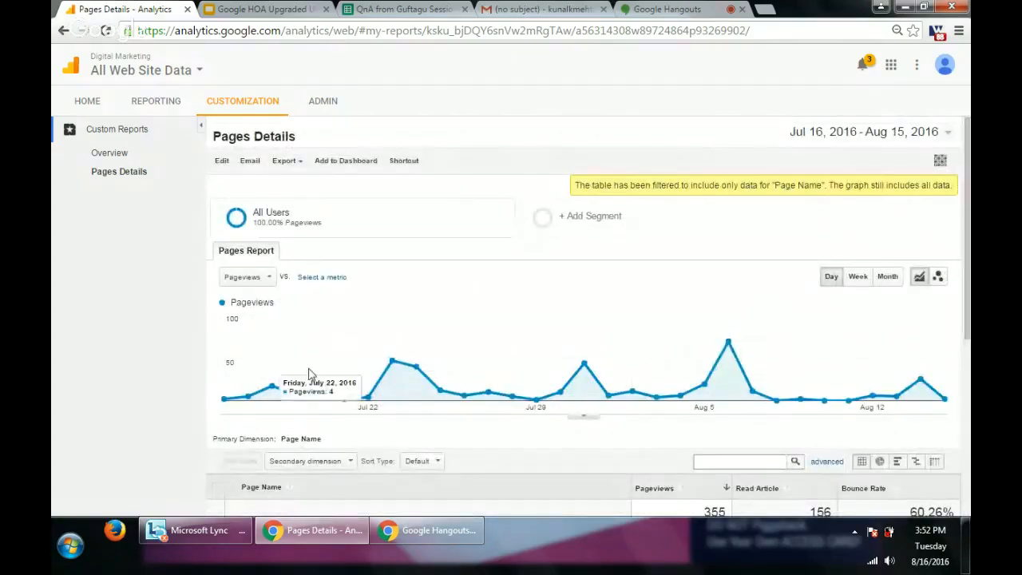
pyautogui.scroll(-3, 256, 365)
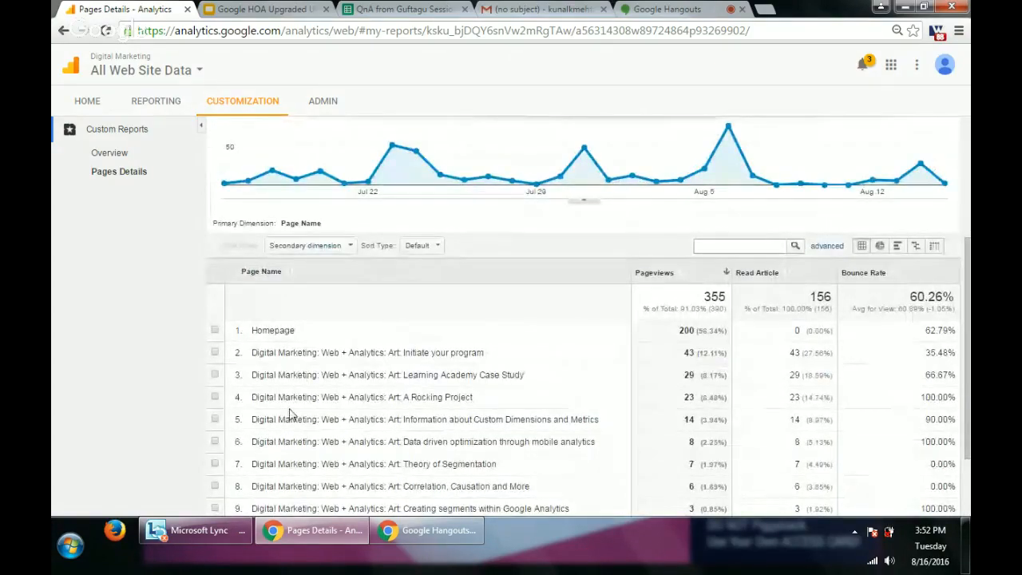
pyautogui.scroll(-1, 288, 426)
pyautogui.scroll(-1, 289, 426)
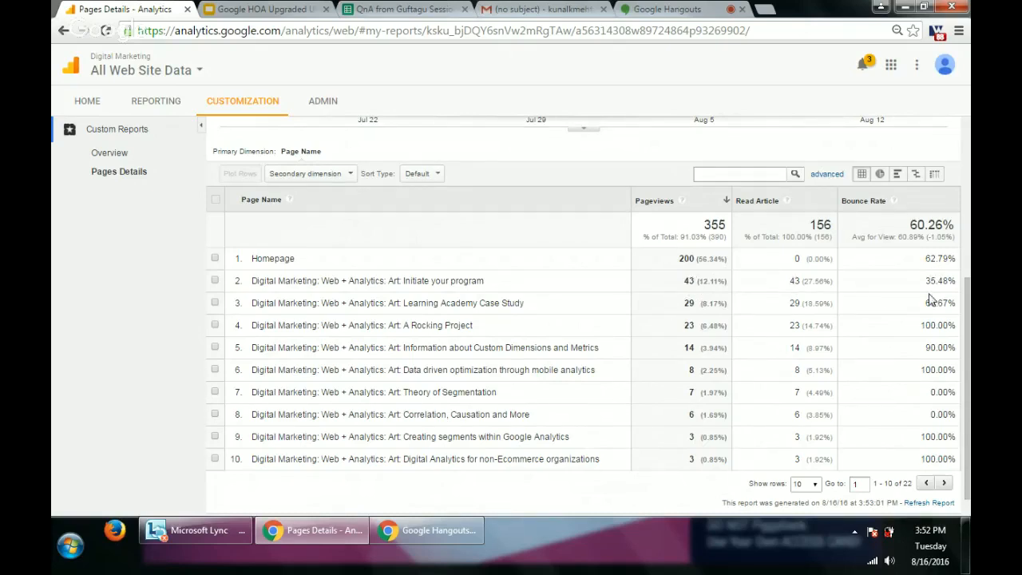
# Edit the Pages Details report and add the Avg. Time on Page metric to the Details metric group
pyautogui.scroll(3, 531, 367)
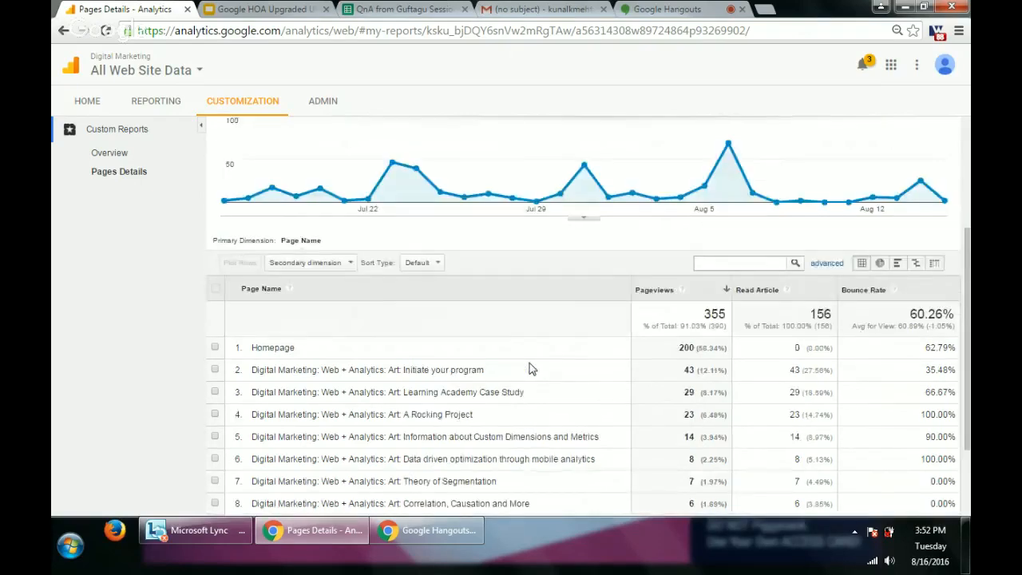
pyautogui.scroll(2, 530, 368)
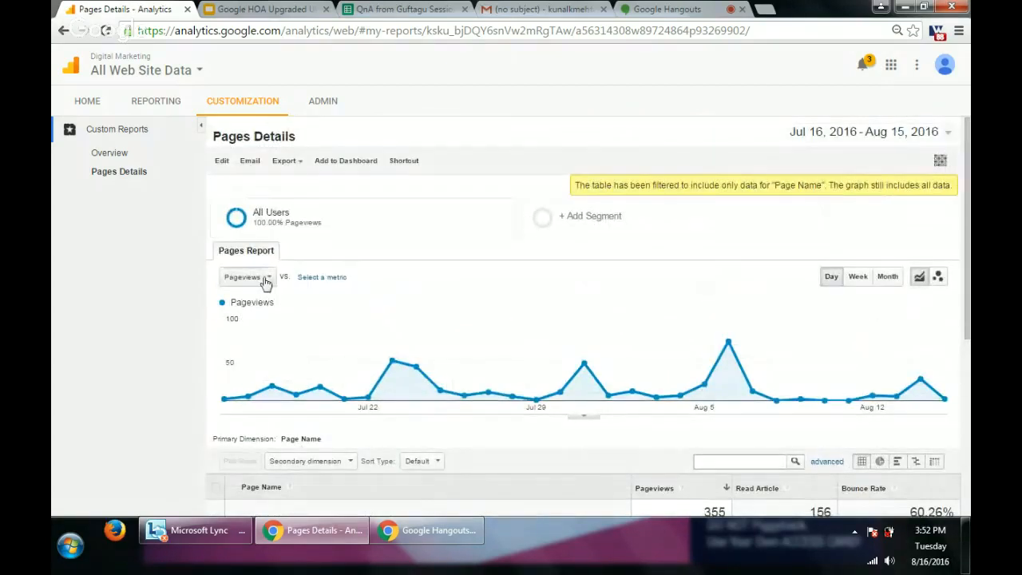
pyautogui.click(221, 160)
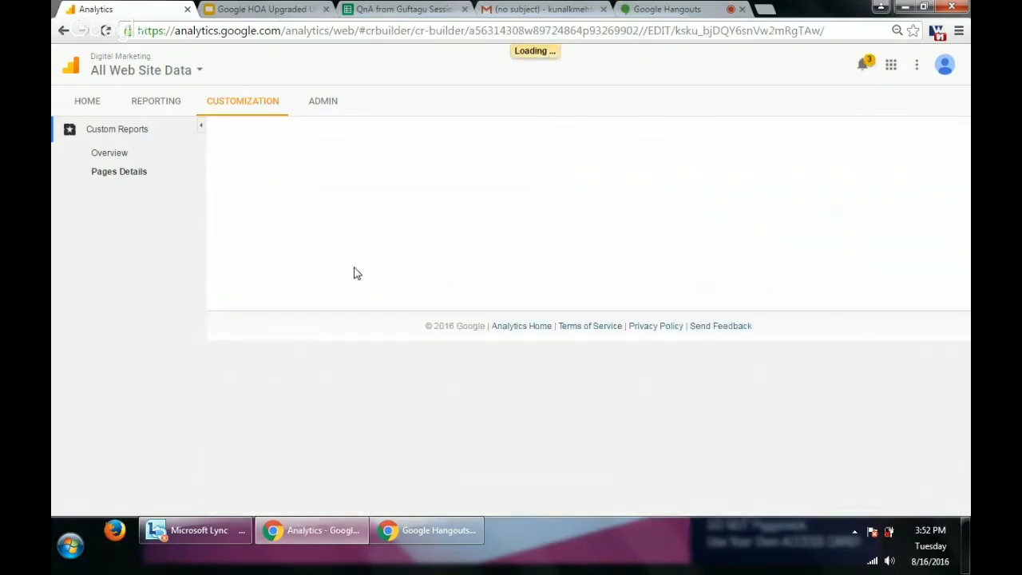
pyautogui.click(857, 314)
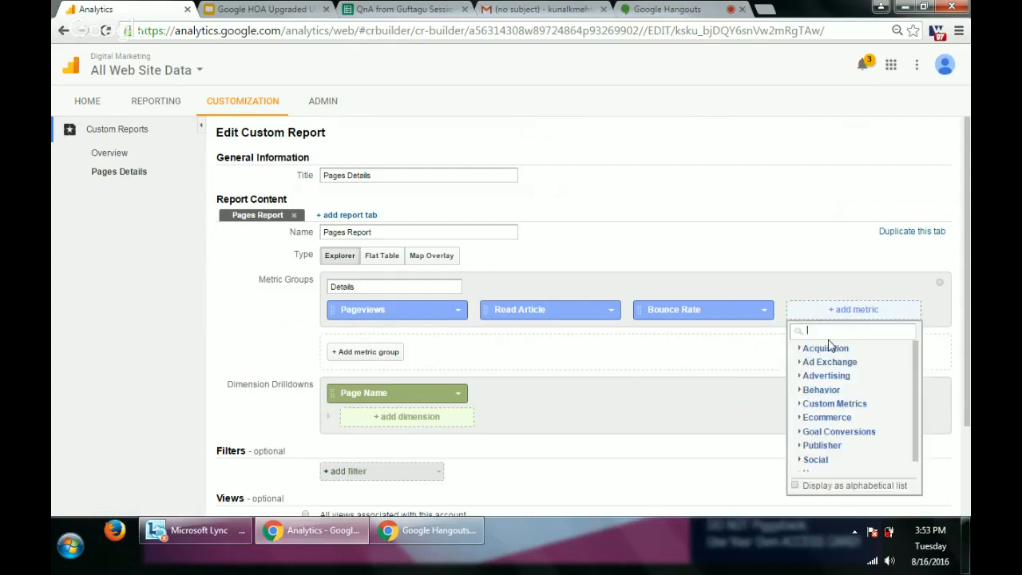
pyautogui.write('time')
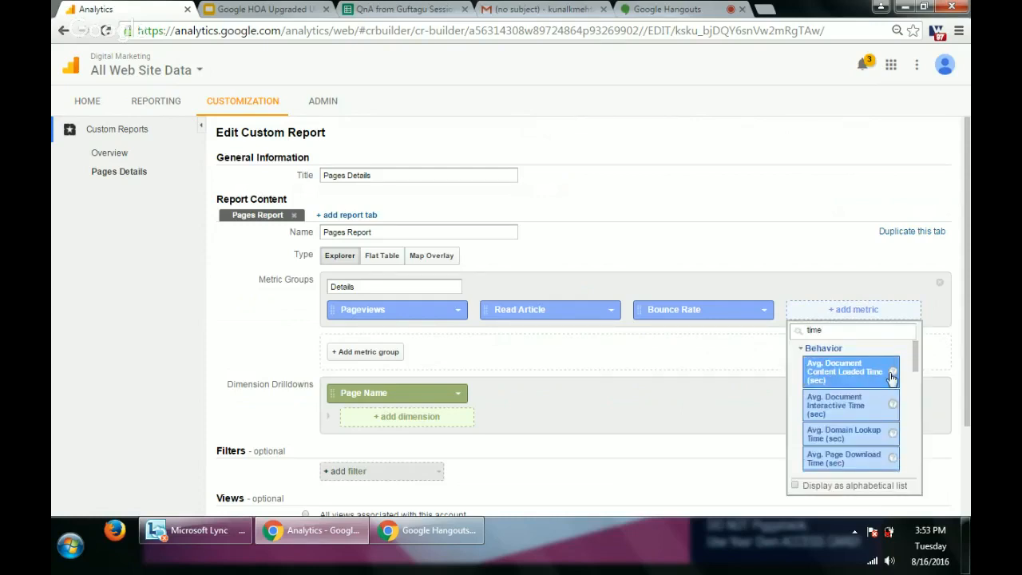
pyautogui.moveTo(916, 355); pyautogui.dragTo(870, 333)
pyautogui.hotkey('ctrl', 'a')
pyautogui.write('avg t')
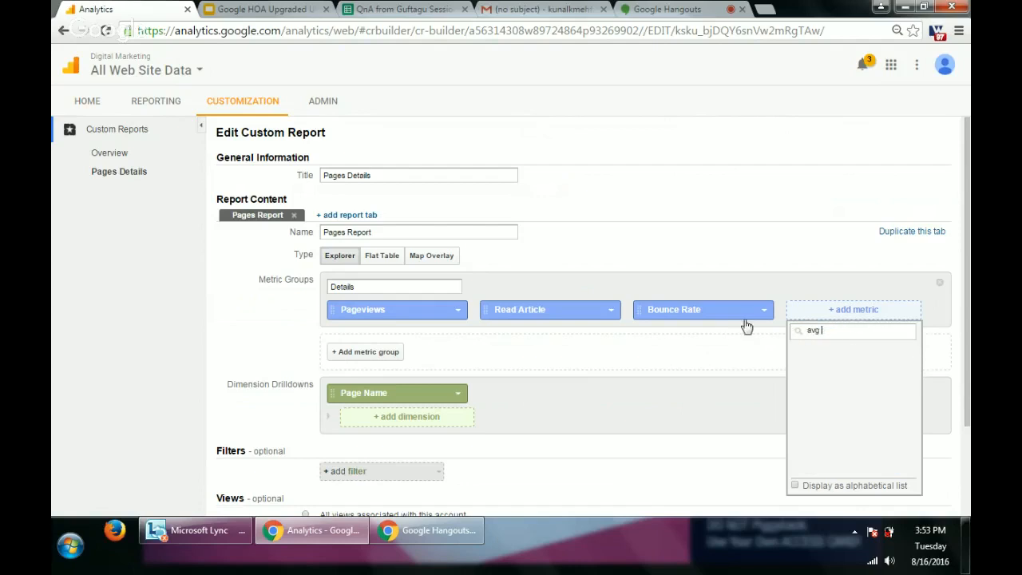
pyautogui.press('BackSpace')
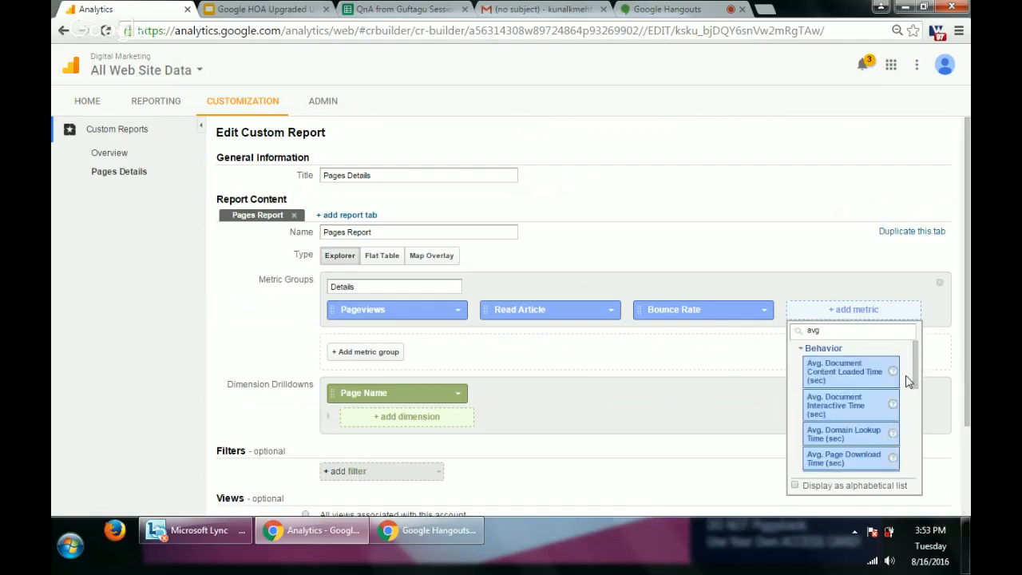
pyautogui.write('ti')
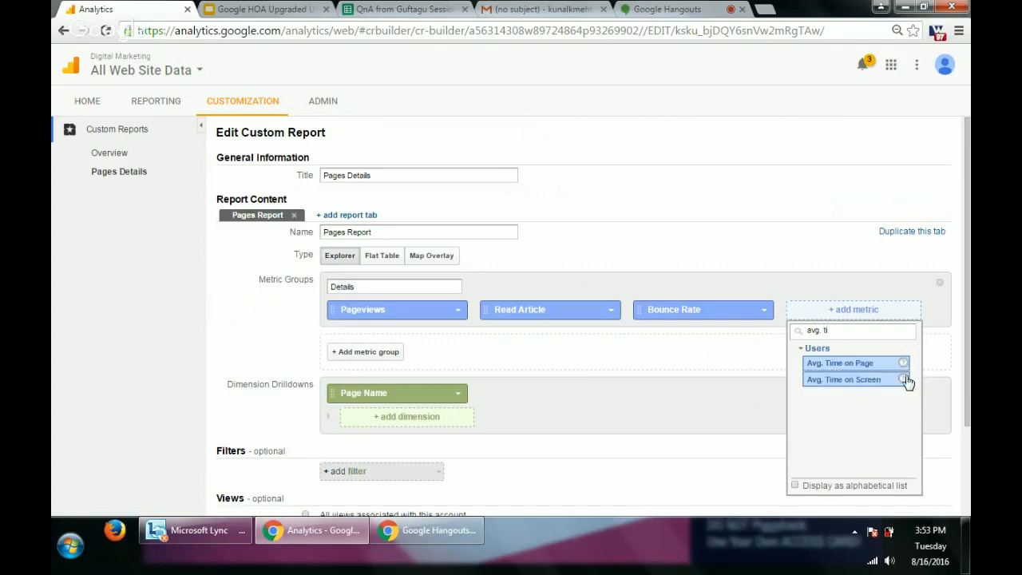
pyautogui.click(862, 363)
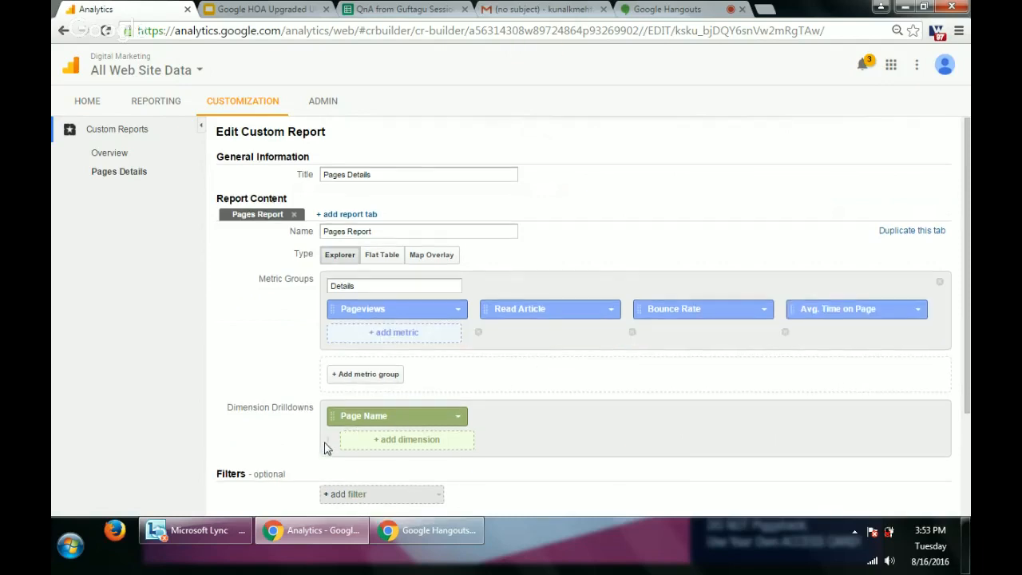
# Save the edited report and review the Avg. Time on Page column in the page name table
pyautogui.scroll(-3, 325, 448)
pyautogui.click(344, 462)
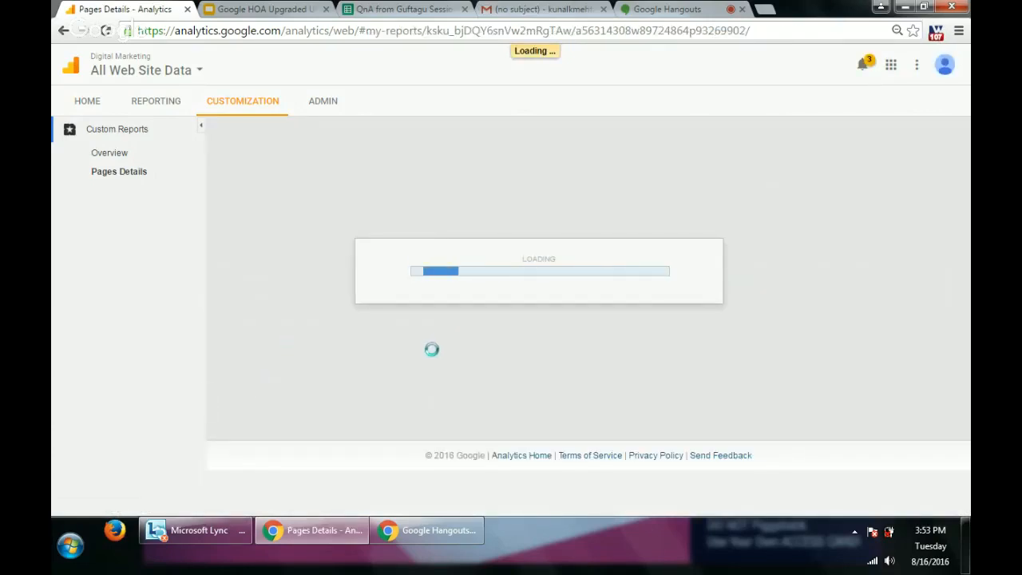
pyautogui.scroll(-4, 463, 349)
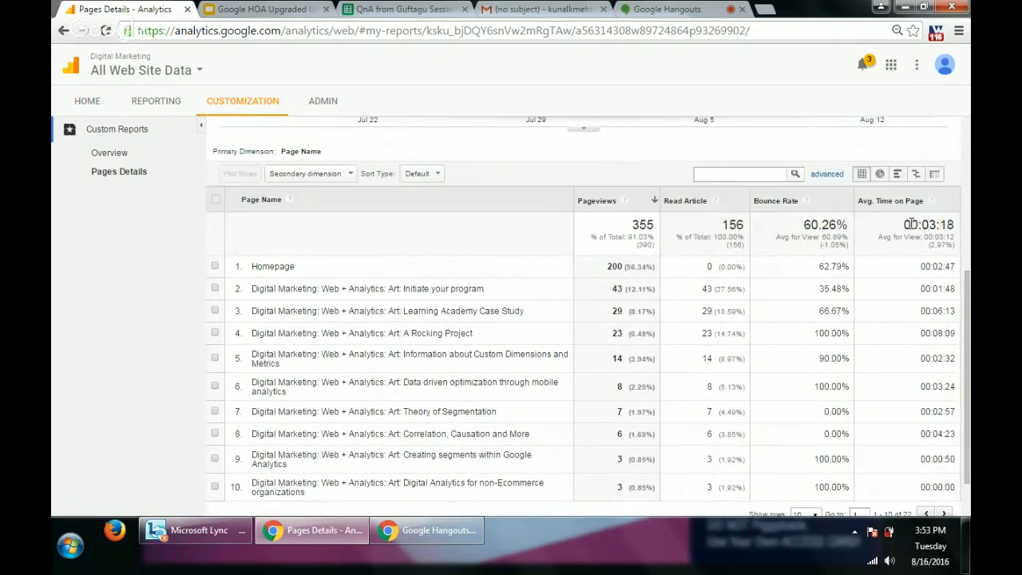
pyautogui.moveTo(908, 224); pyautogui.dragTo(956, 224)
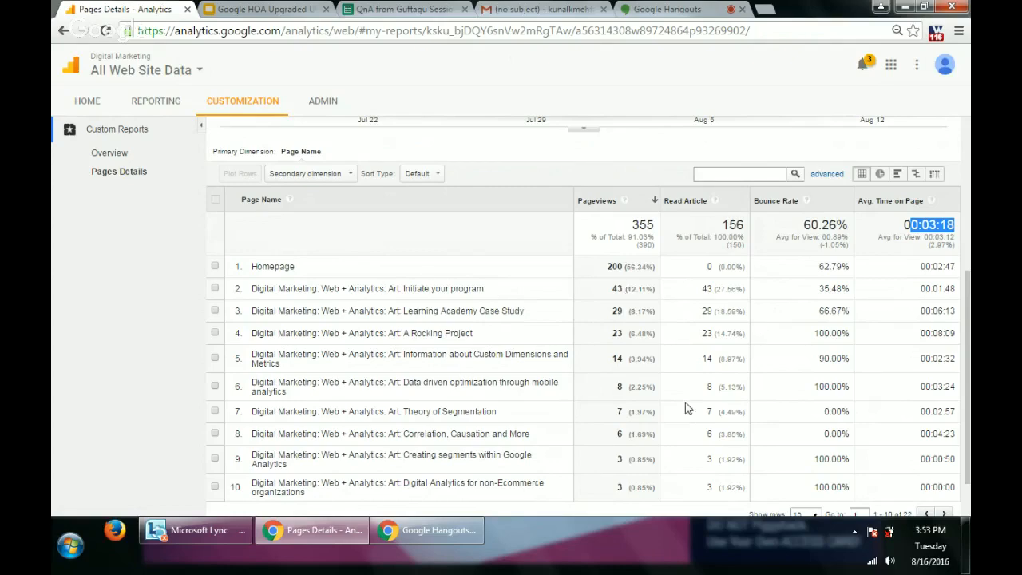
pyautogui.scroll(-1, 927, 430)
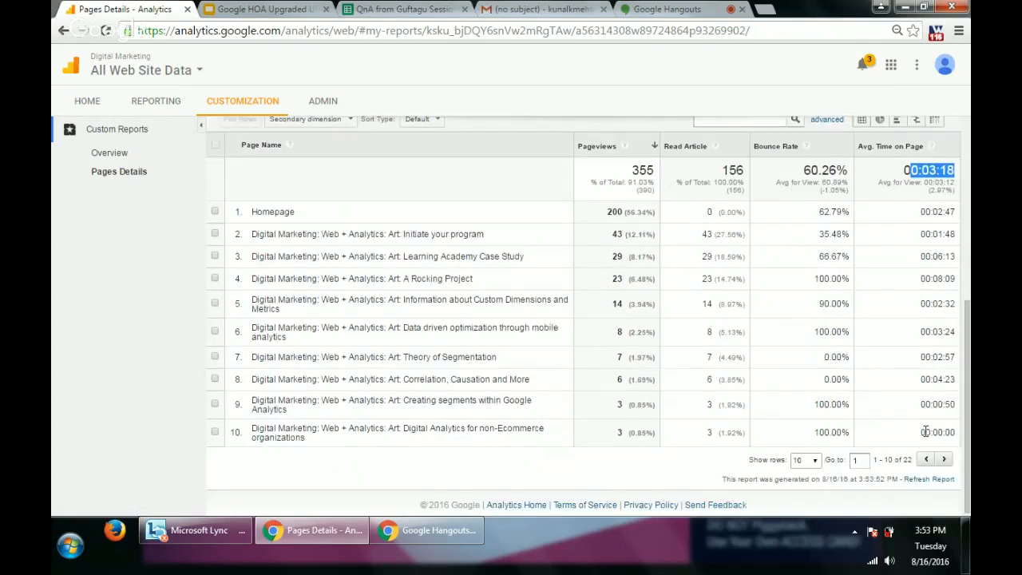
pyautogui.scroll(2, 926, 430)
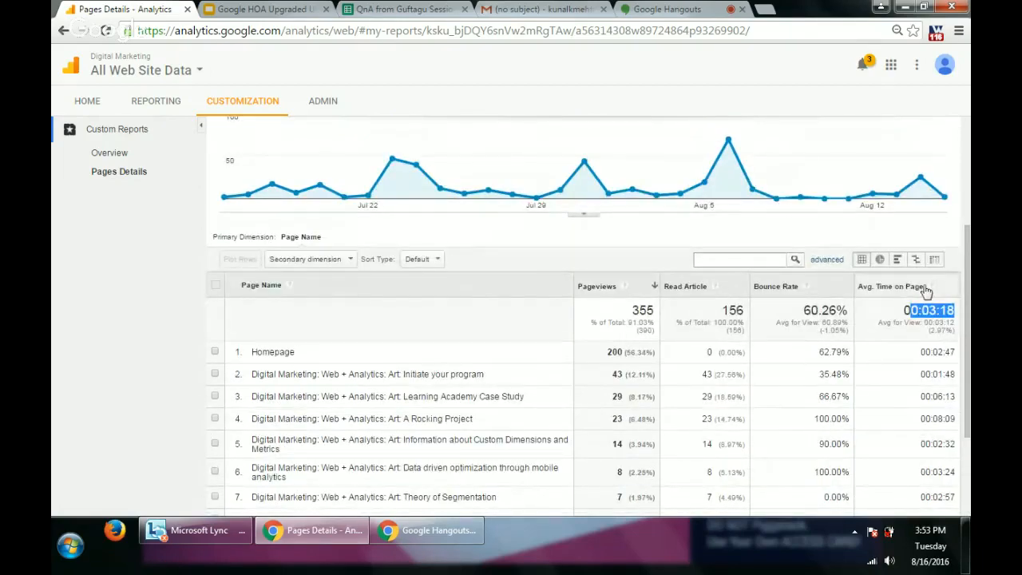
# Sort the table by Avg. Time on Page in descending order and examine the times of the first two articles
pyautogui.click(900, 287)
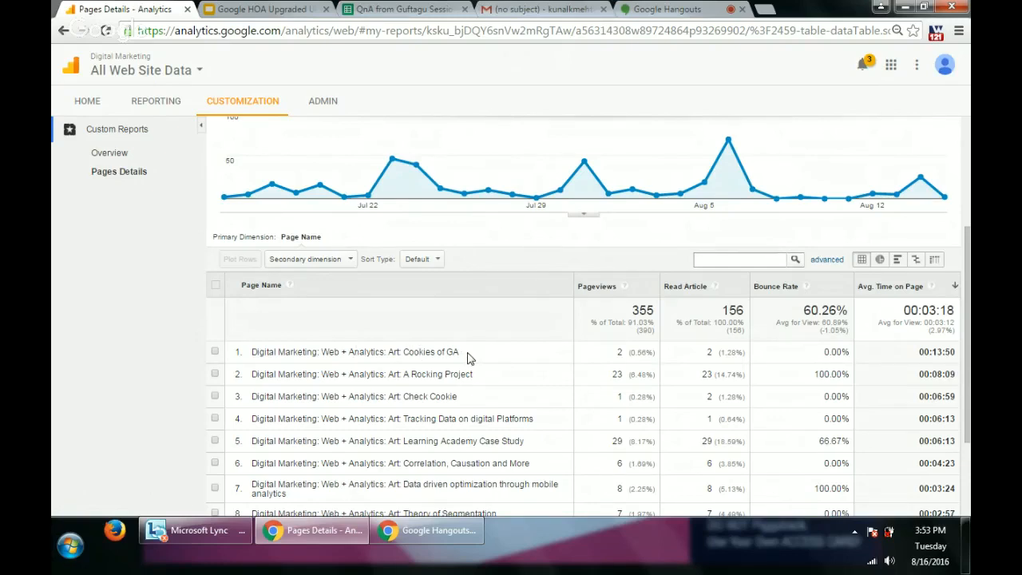
pyautogui.moveTo(469, 358); pyautogui.dragTo(407, 351)
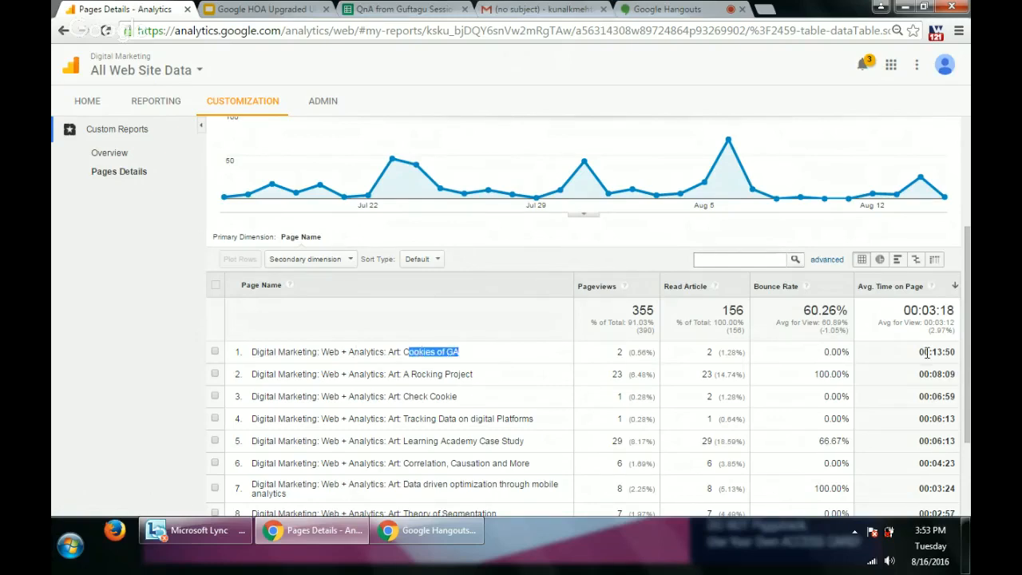
pyautogui.moveTo(925, 352); pyautogui.dragTo(956, 352)
pyautogui.click(893, 388)
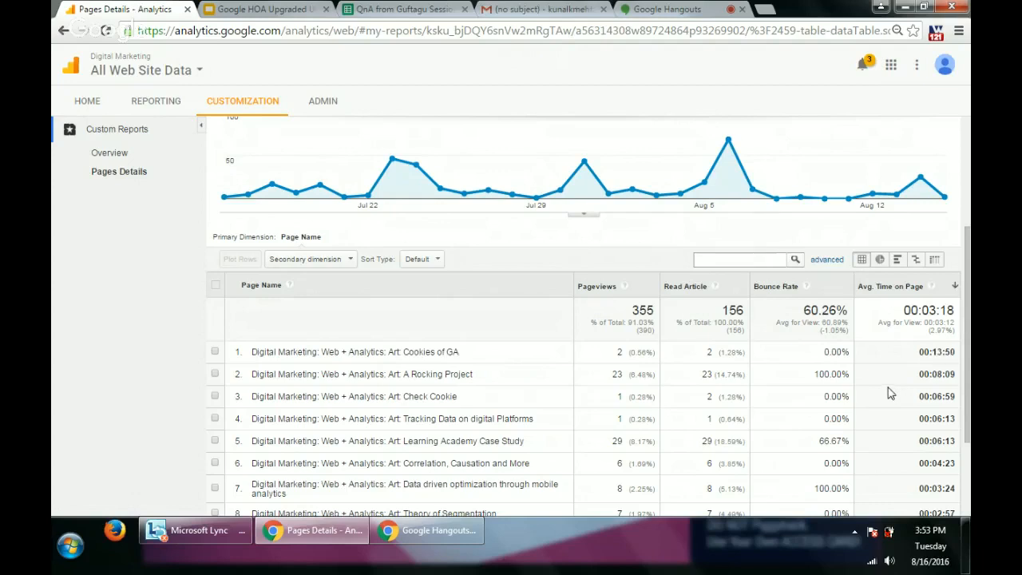
pyautogui.tripleClick(394, 351)
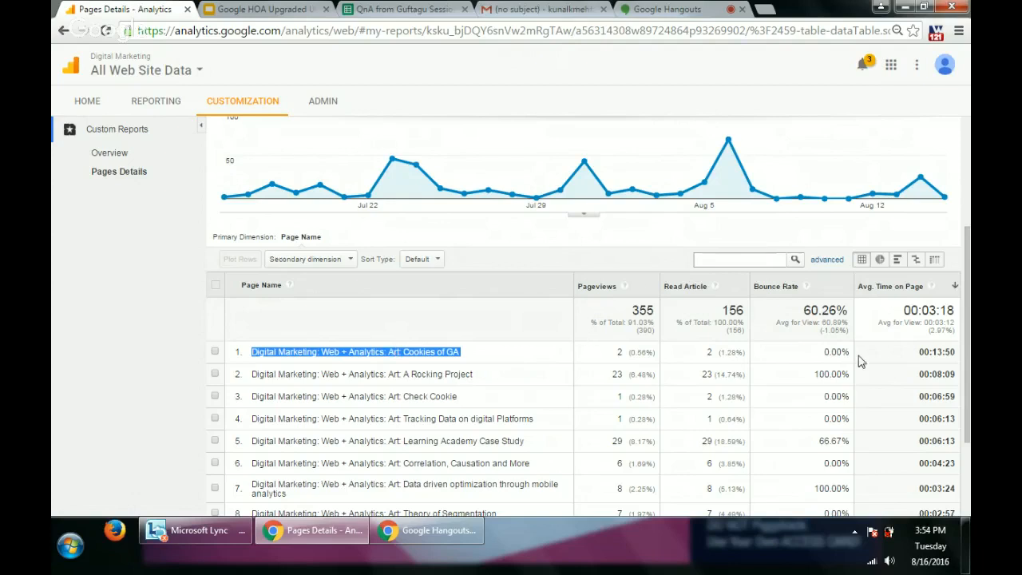
pyautogui.doubleClick(937, 352)
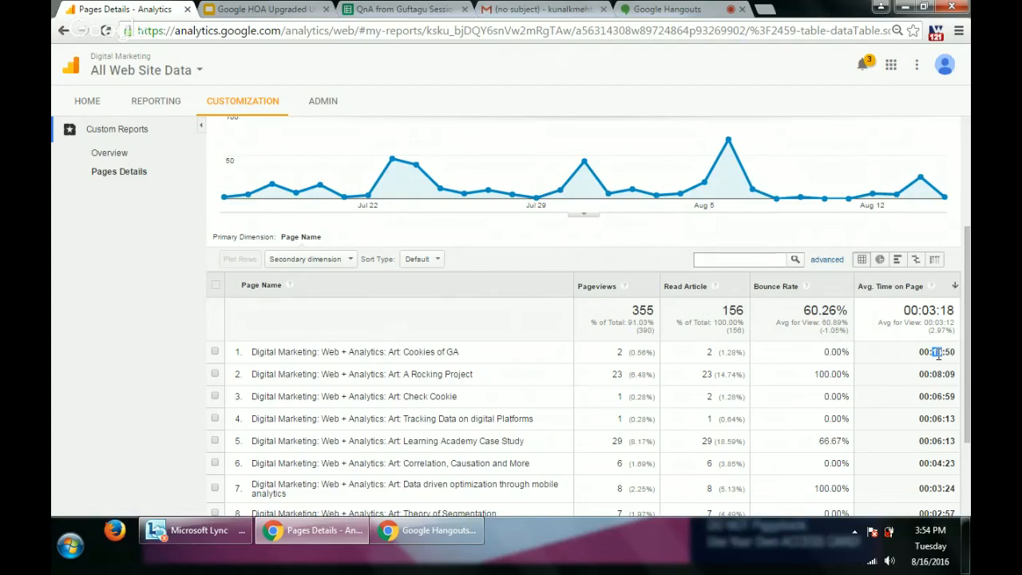
pyautogui.tripleClick(415, 374)
pyautogui.click(429, 387)
# Reopen the Pages Details report for editing and add the Exits metric to the Details metric group
pyautogui.scroll(5, 263, 376)
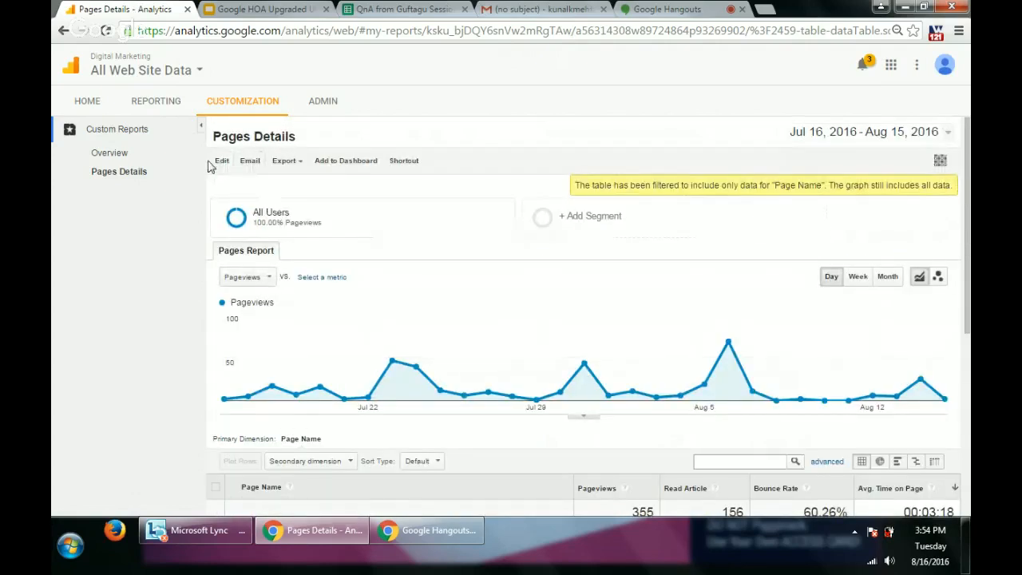
pyautogui.click(220, 162)
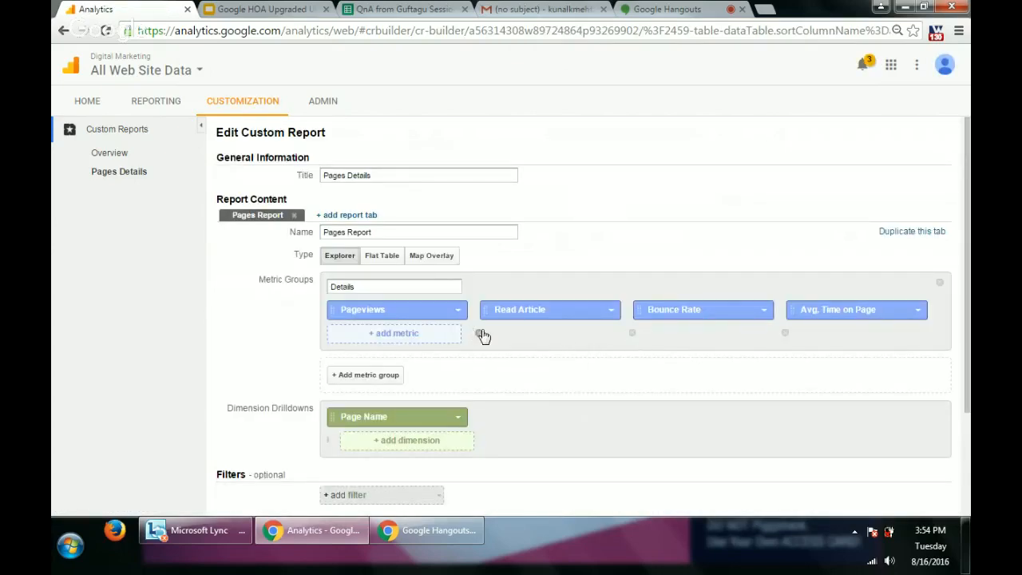
pyautogui.click(428, 334)
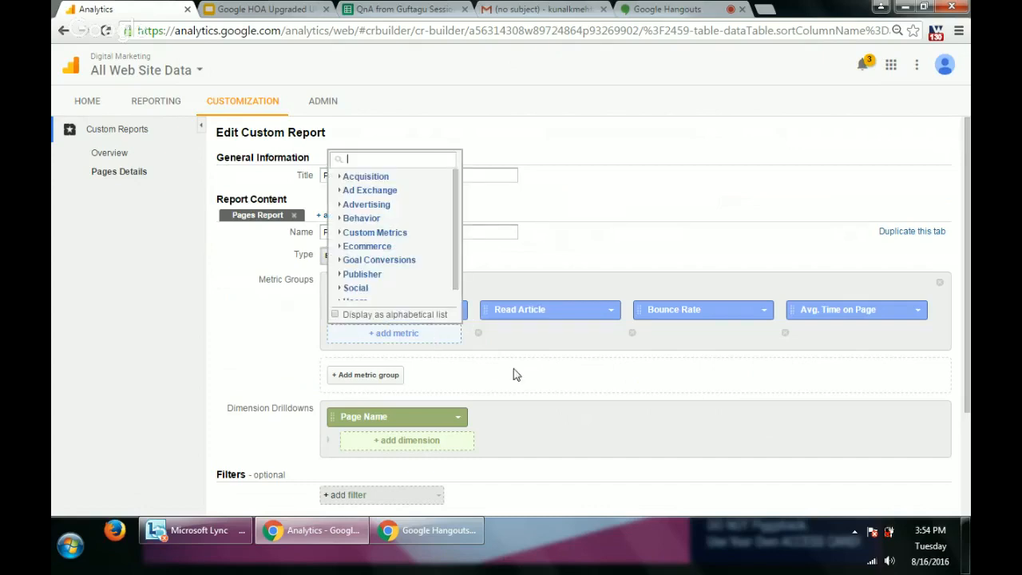
pyautogui.write('exits')
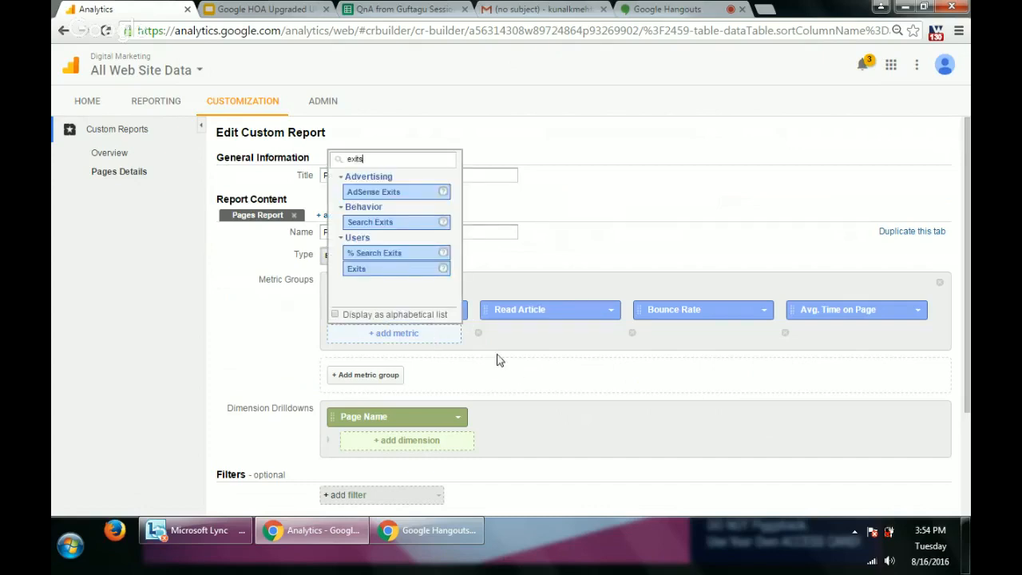
pyautogui.click(389, 284)
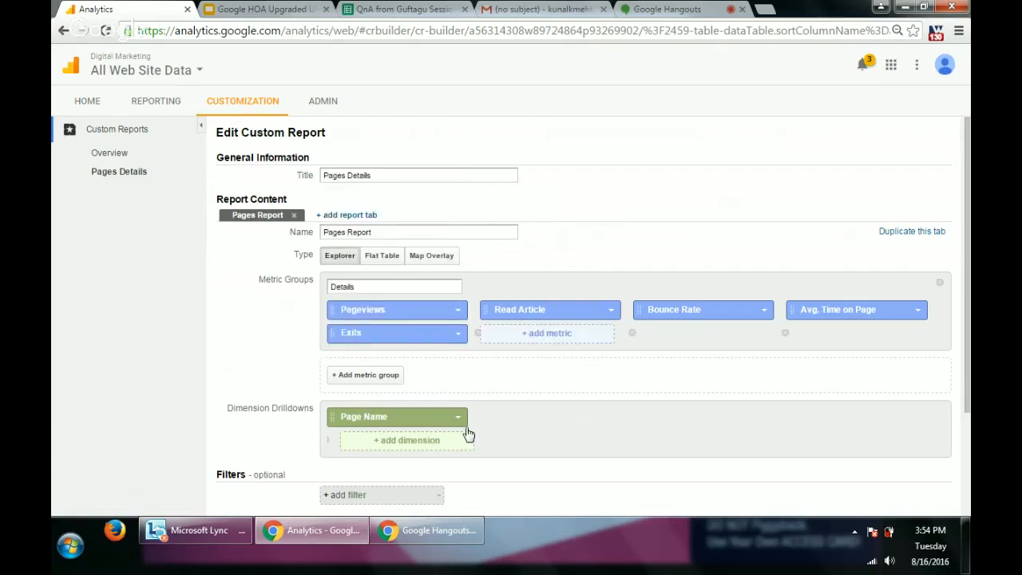
# Save the report with the Exits metric and view its table by page name
pyautogui.scroll(-3, 468, 438)
pyautogui.click(344, 462)
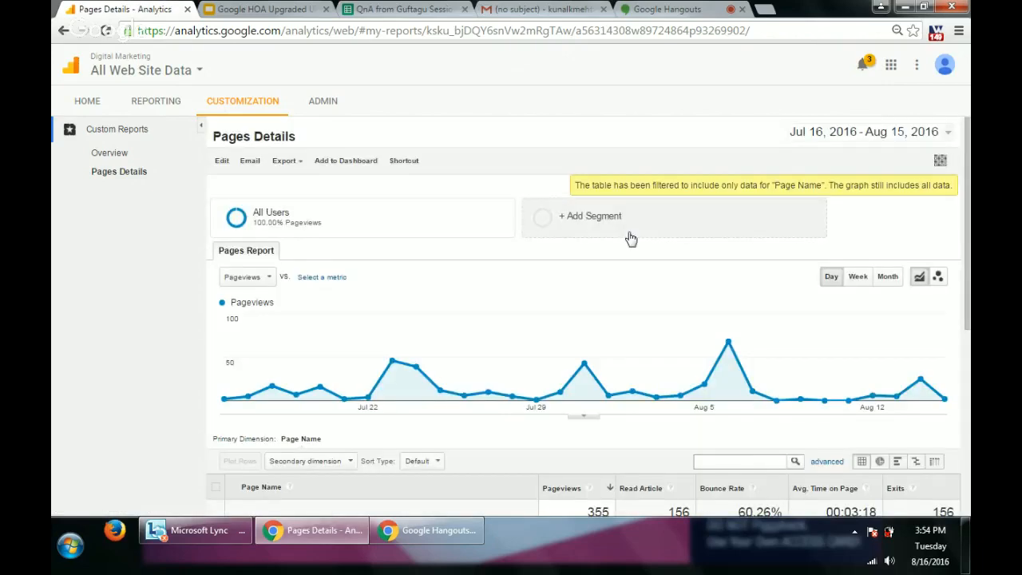
pyautogui.scroll(-4, 642, 297)
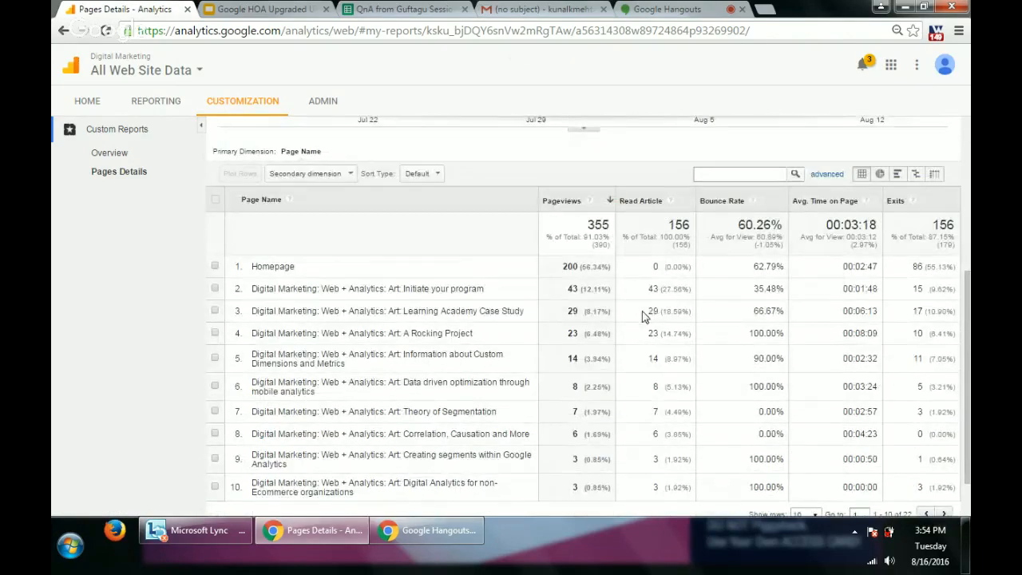
# Sort the table by Avg. Time on Page in descending order and compare time and exits for Cookies of GA and A Rocking Project
pyautogui.click(842, 200)
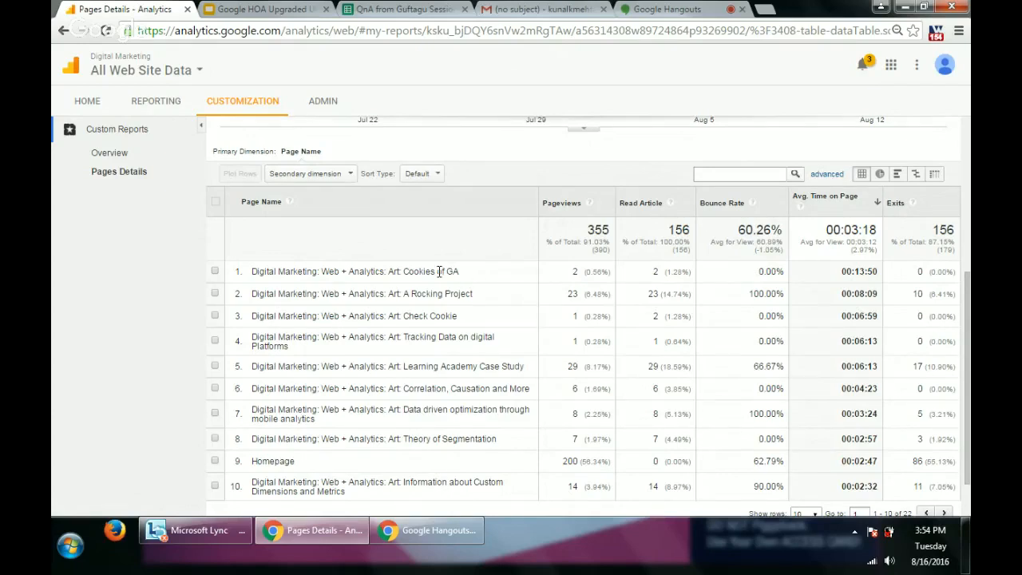
pyautogui.doubleClick(860, 272)
pyautogui.tripleClick(923, 271)
pyautogui.tripleClick(435, 293)
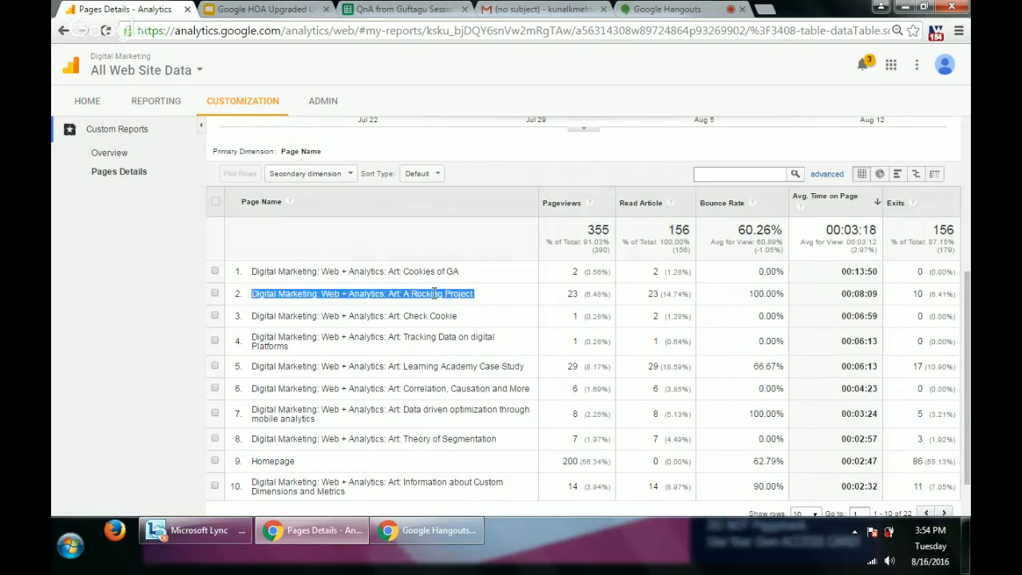
pyautogui.tripleClick(916, 296)
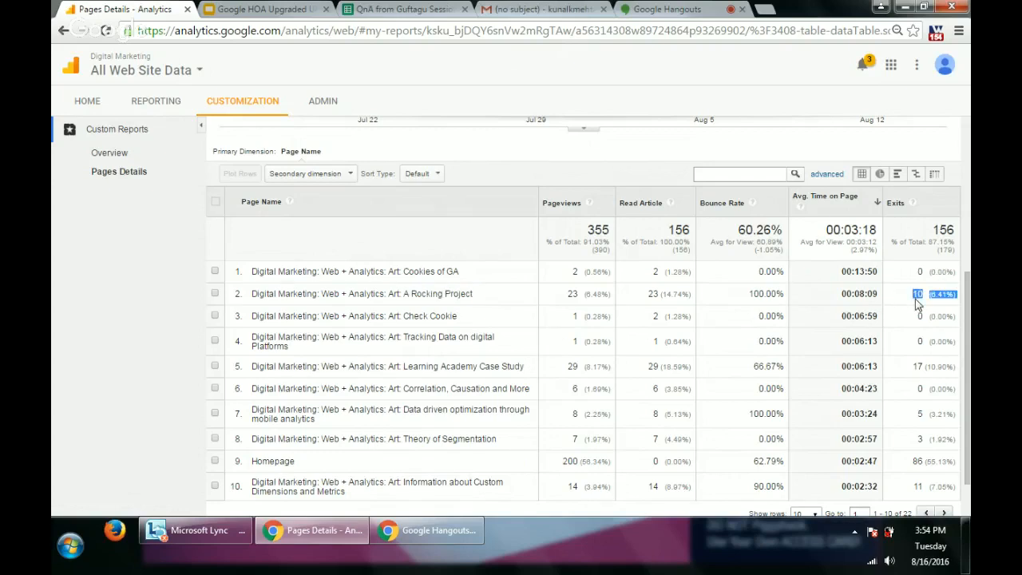
pyautogui.click(935, 295)
pyautogui.moveTo(952, 293); pyautogui.dragTo(247, 300)
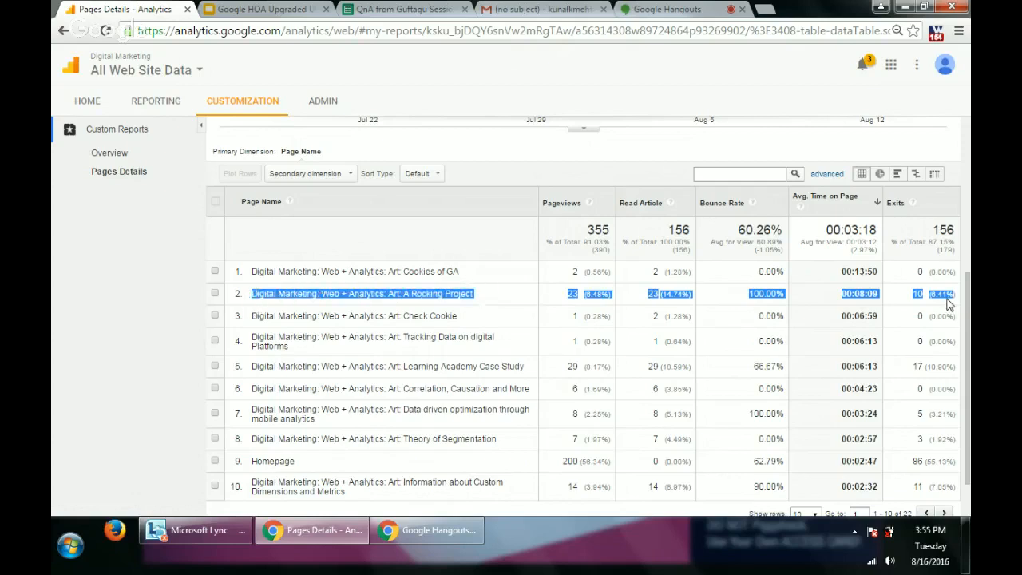
pyautogui.doubleClick(870, 294)
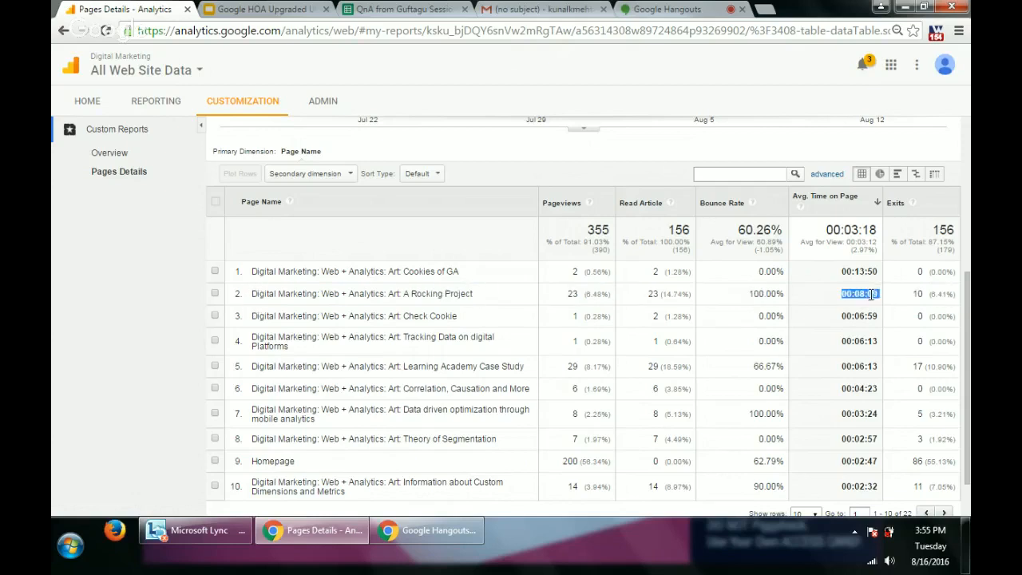
pyautogui.tripleClick(929, 298)
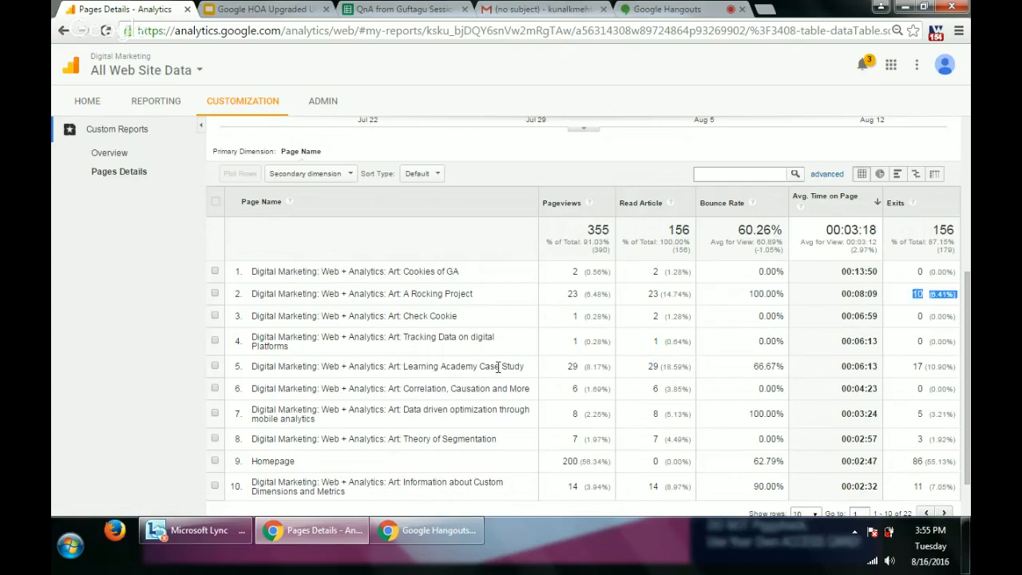
# Compare the Learning Academy Case Study article's time on page, exits and other metrics with the Homepage's exits in the Pages Details table
pyautogui.doubleClick(851, 366)
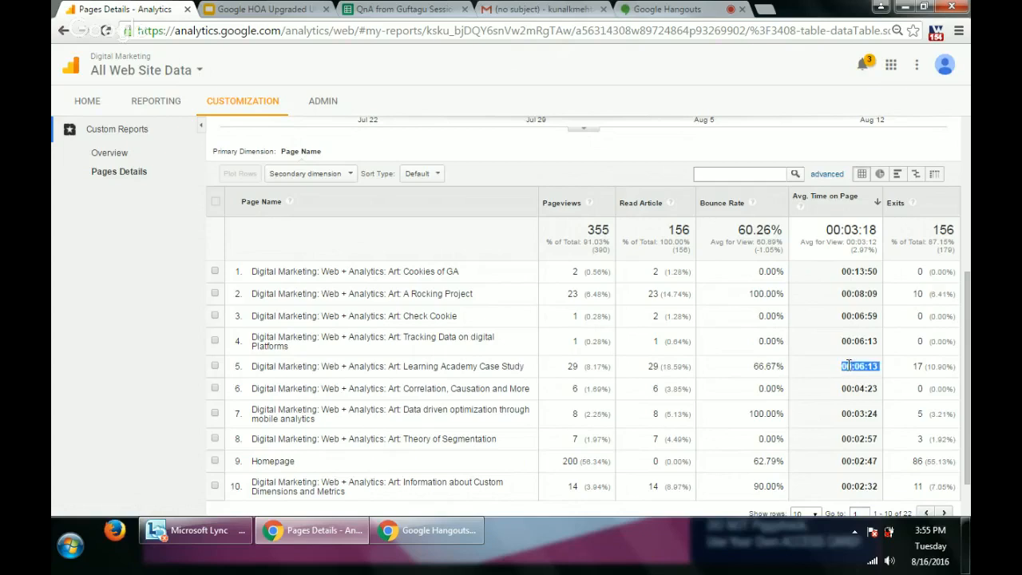
pyautogui.tripleClick(936, 365)
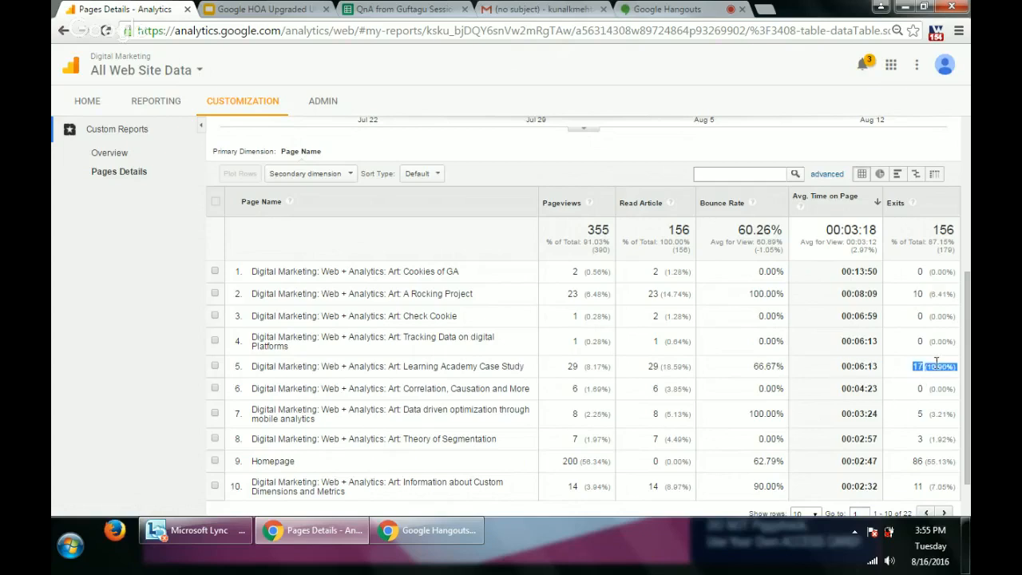
pyautogui.click(935, 380)
pyautogui.moveTo(879, 367); pyautogui.dragTo(254, 368)
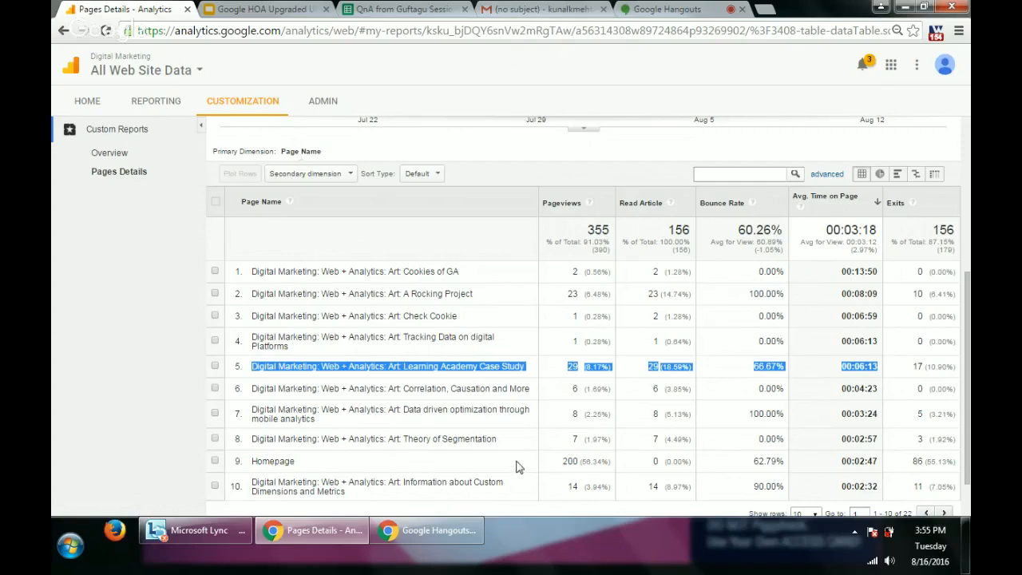
pyautogui.tripleClick(926, 463)
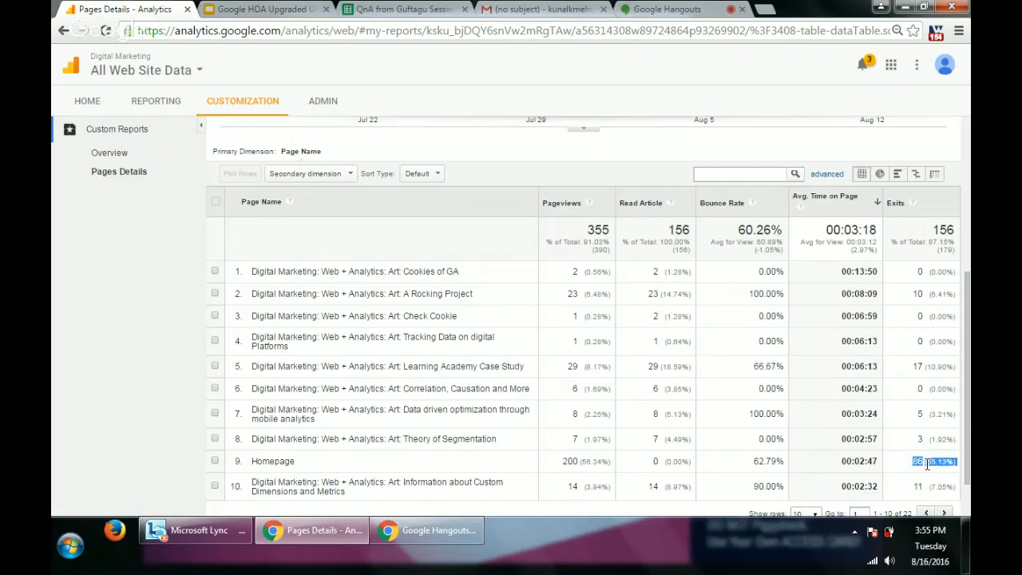
pyautogui.scroll(-1, 926, 467)
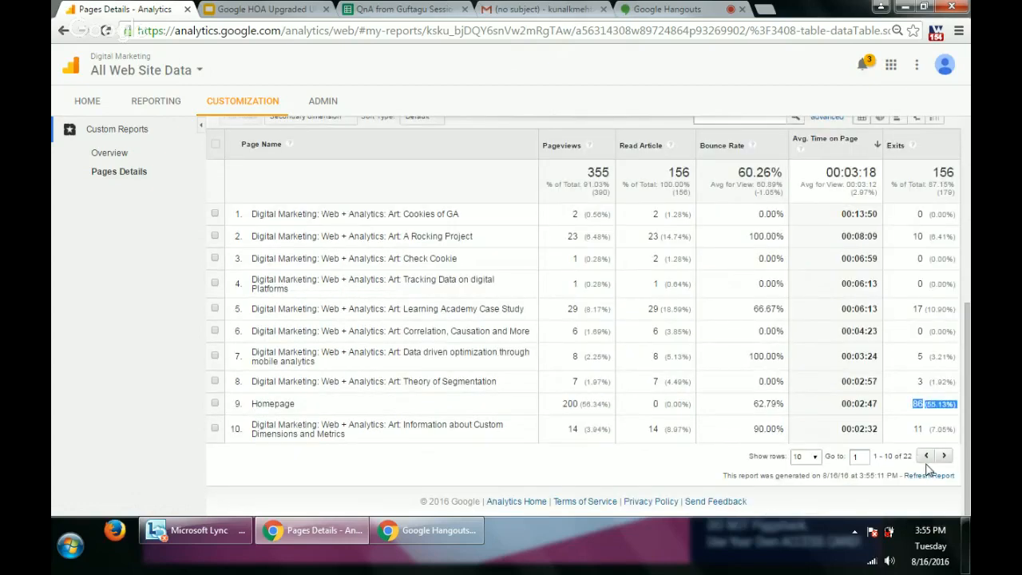
pyautogui.click(928, 405)
pyautogui.tripleClick(478, 310)
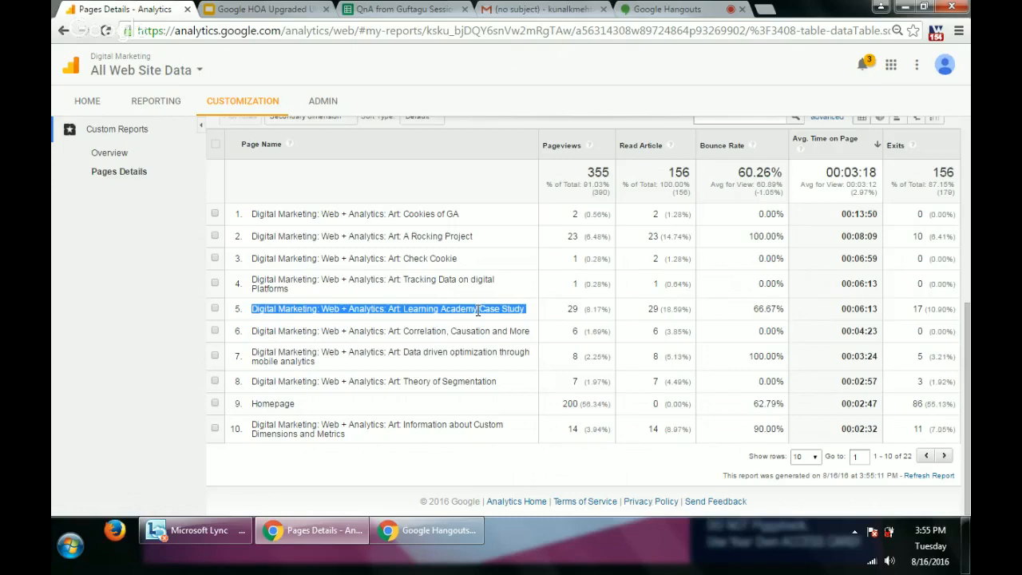
# Return to the custom reports overview and start a new custom report
pyautogui.scroll(1, 471, 307)
pyautogui.scroll(4, 468, 306)
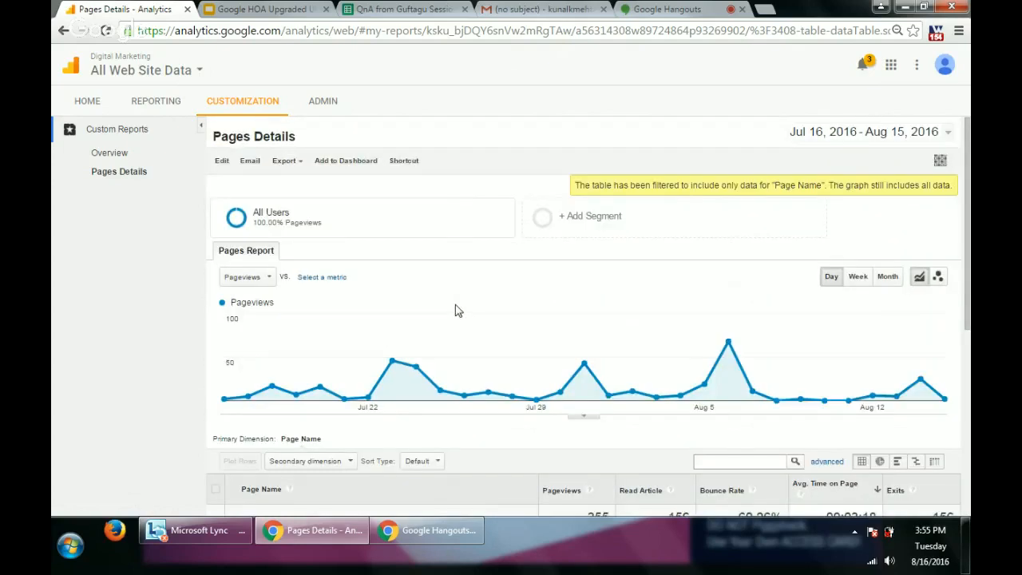
pyautogui.click(137, 154)
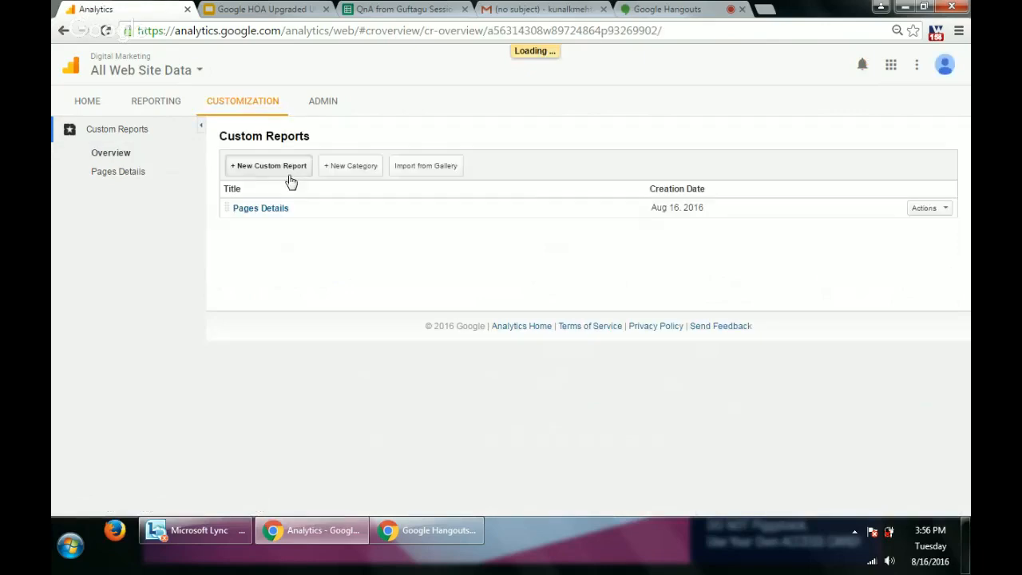
pyautogui.click(279, 169)
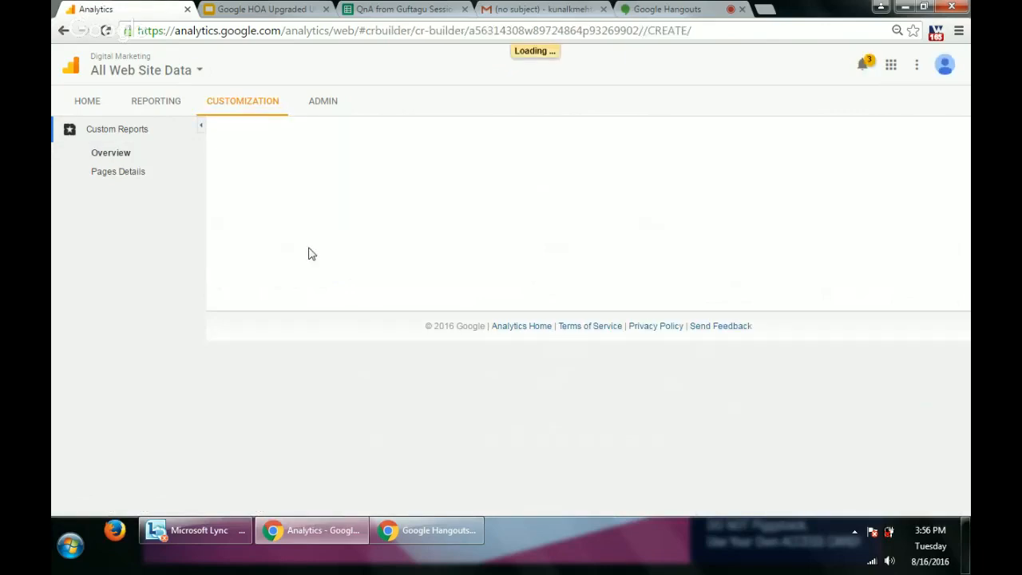
# Name the report tab City and set its type to Map Overlay with the World zoom level
pyautogui.scroll(-2, 337, 350)
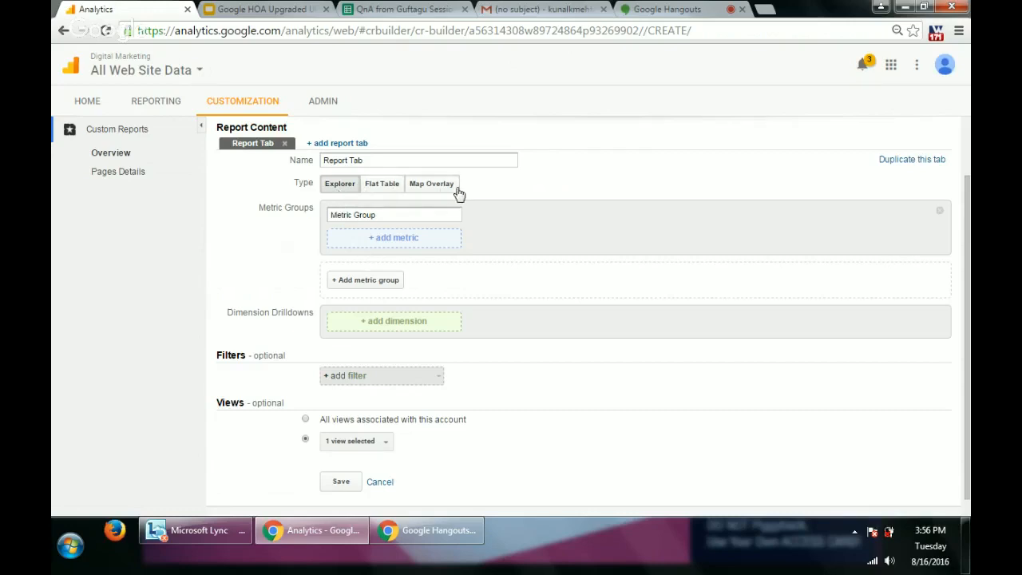
pyautogui.tripleClick(366, 160)
pyautogui.write('City')
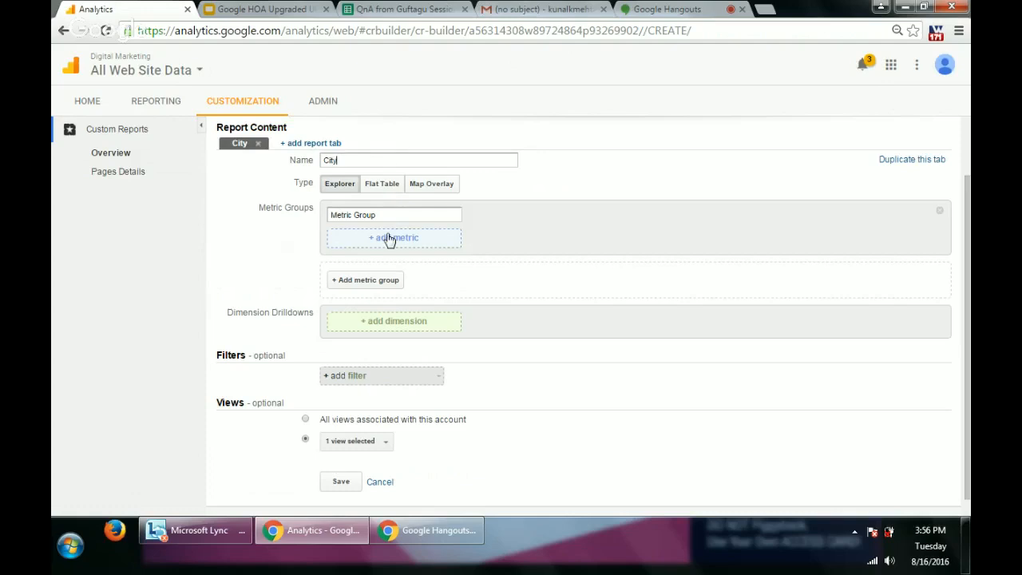
pyautogui.click(432, 183)
pyautogui.click(345, 211)
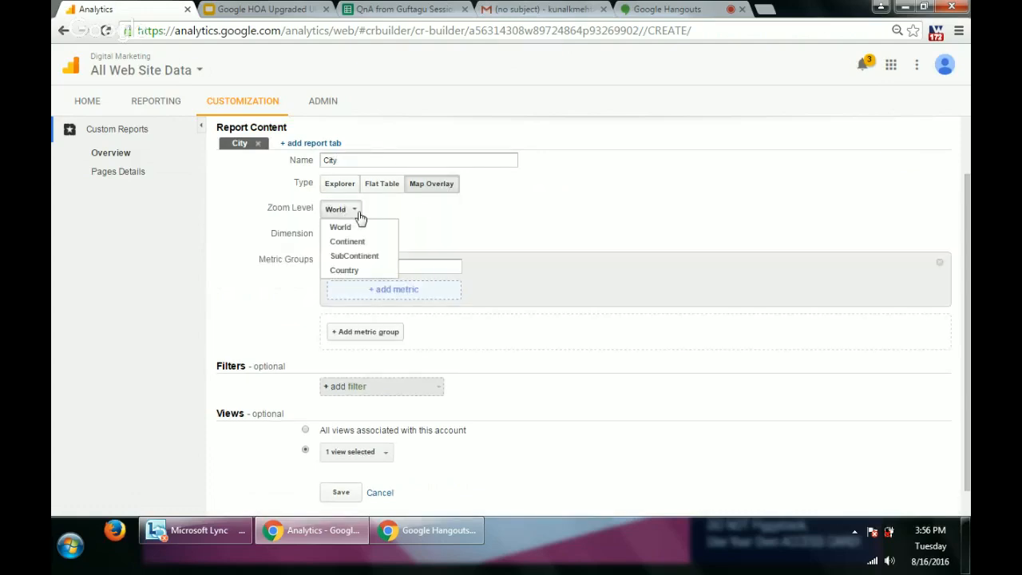
pyautogui.click(361, 228)
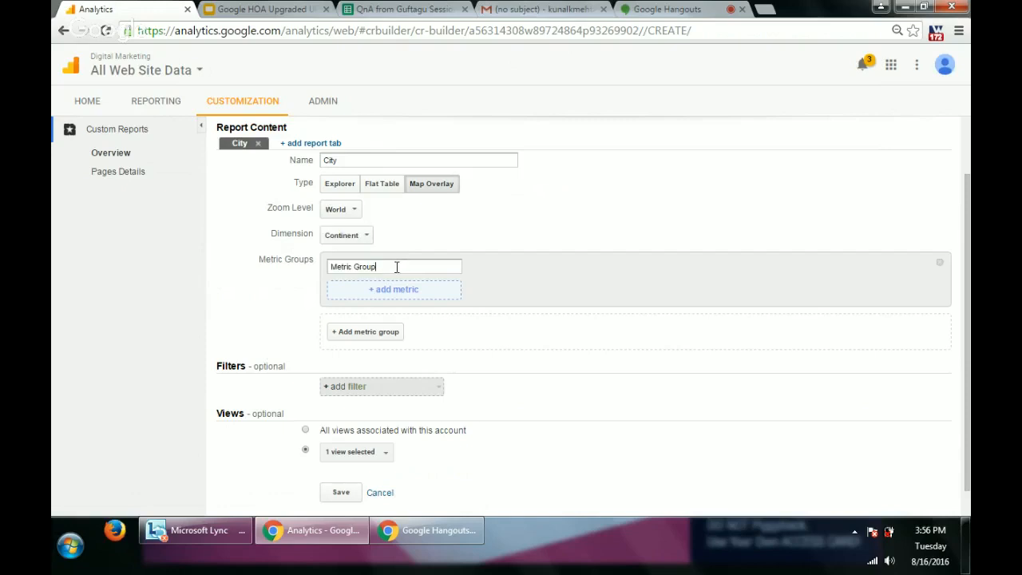
# Add the Sessions metric to the City tab's metric group
pyautogui.moveTo(397, 266); pyautogui.dragTo(271, 264)
pyautogui.click(376, 290)
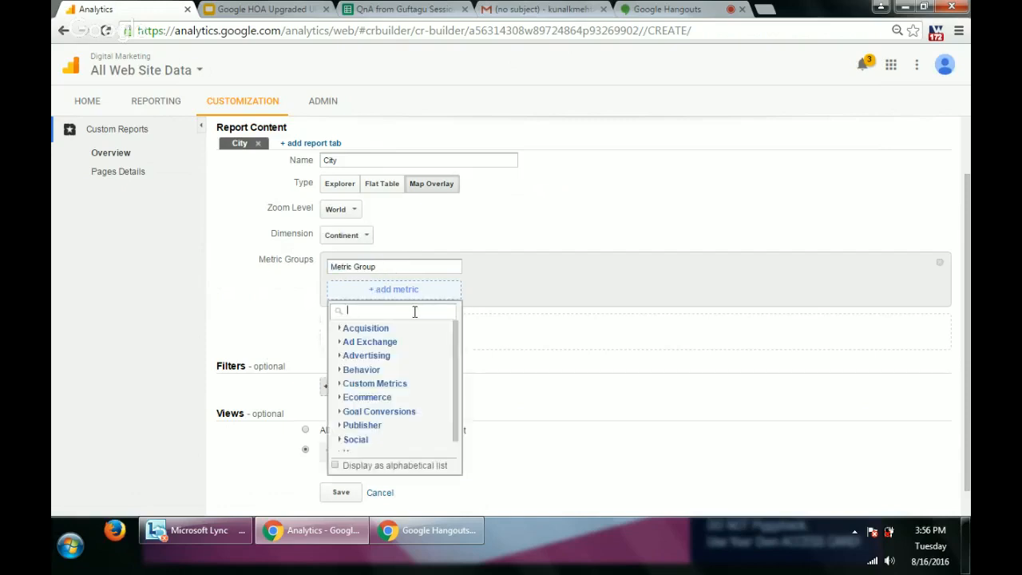
pyautogui.write('sessi')
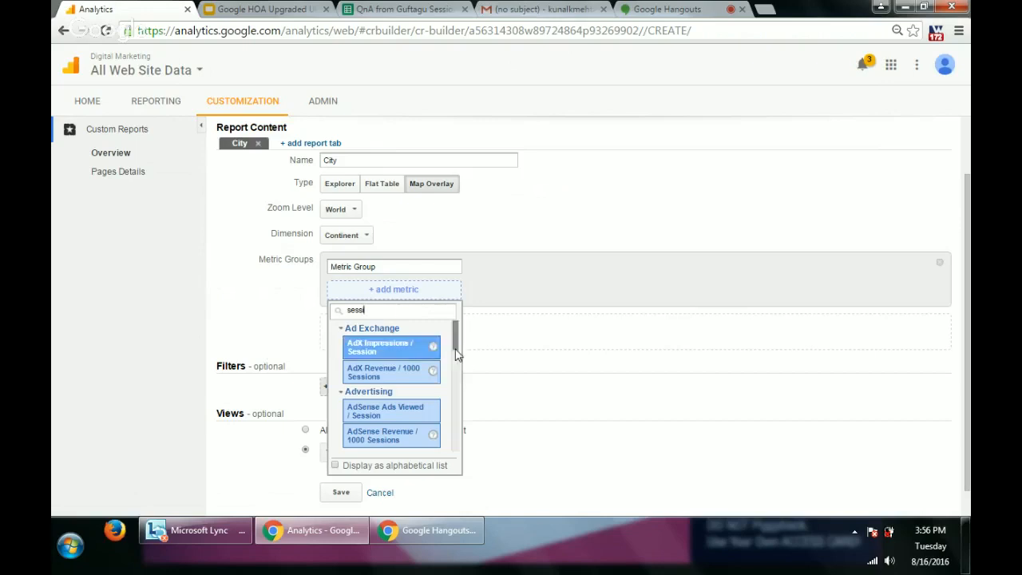
pyautogui.moveTo(454, 333); pyautogui.dragTo(451, 448)
pyautogui.click(406, 449)
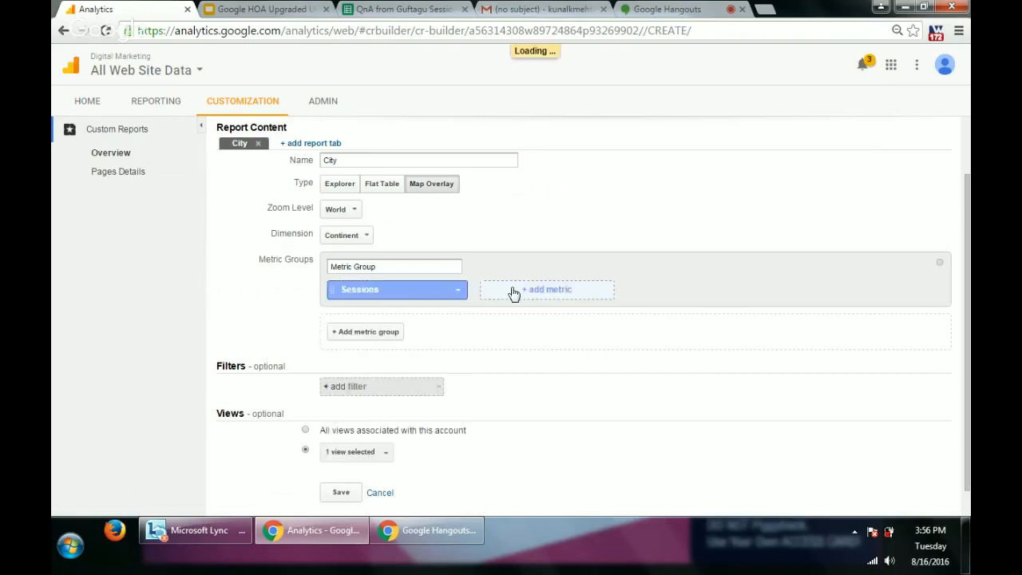
# Add the Pageviews metric beside Sessions in the metric group
pyautogui.click(518, 297)
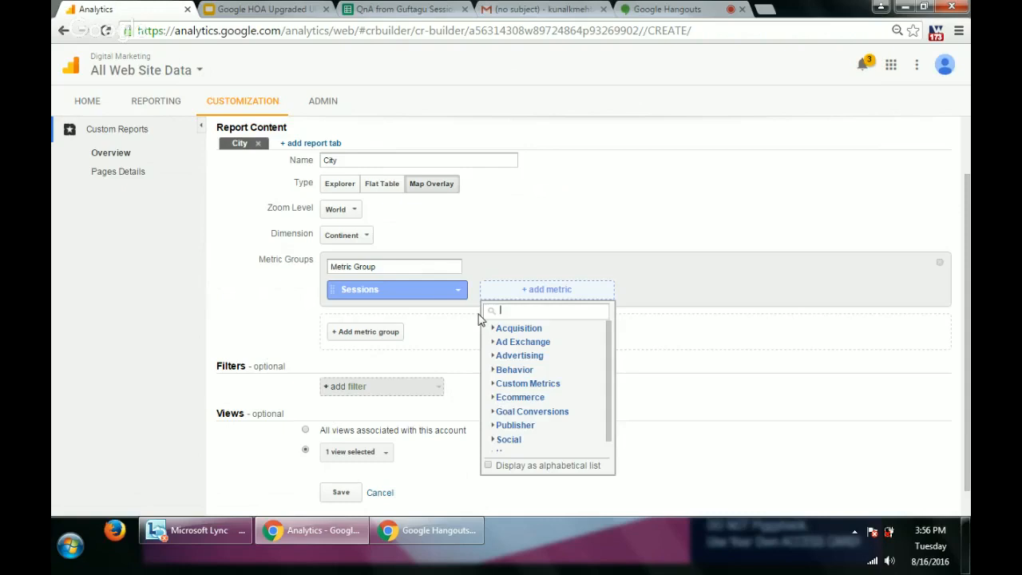
pyautogui.write('pagev')
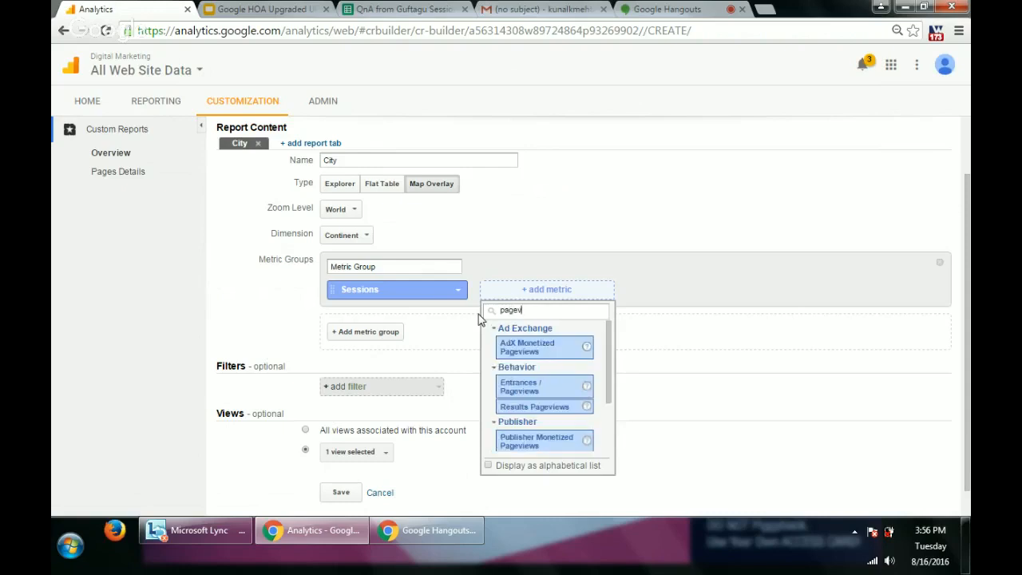
pyautogui.moveTo(604, 334); pyautogui.dragTo(605, 401)
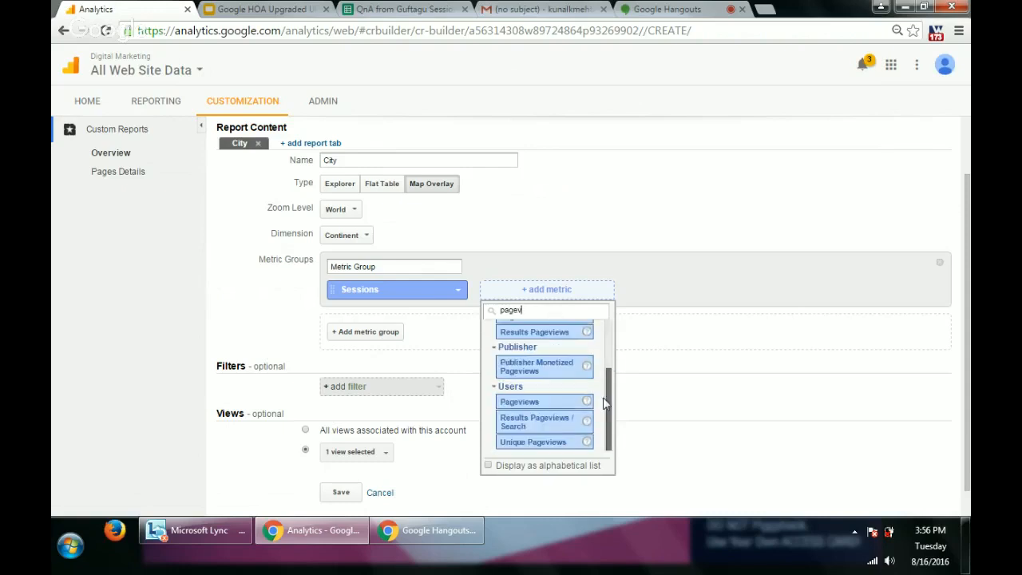
pyautogui.click(547, 406)
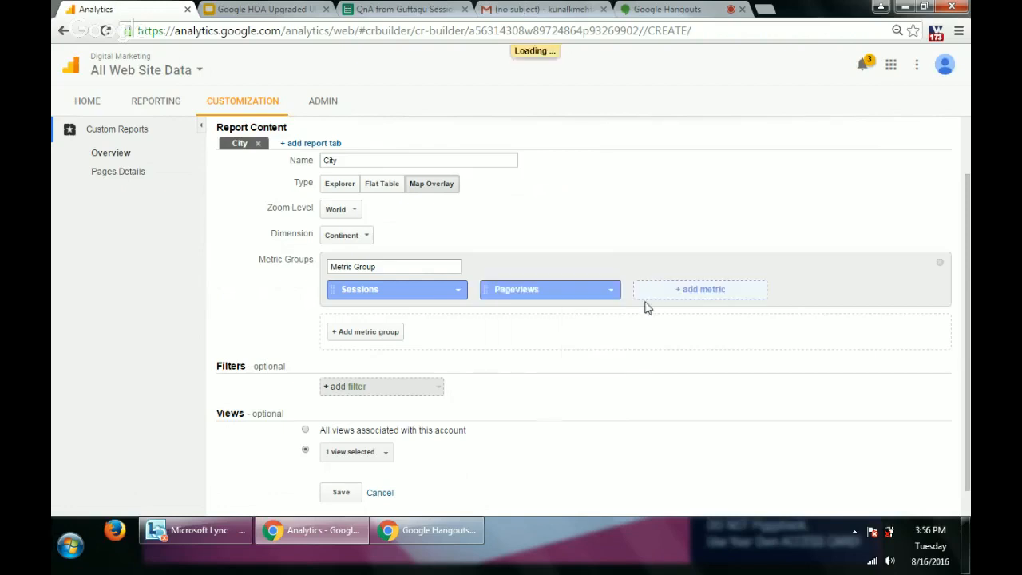
# Add the Goal Value metric from Goal Conversions to the metric group
pyautogui.click(701, 295)
pyautogui.write('go')
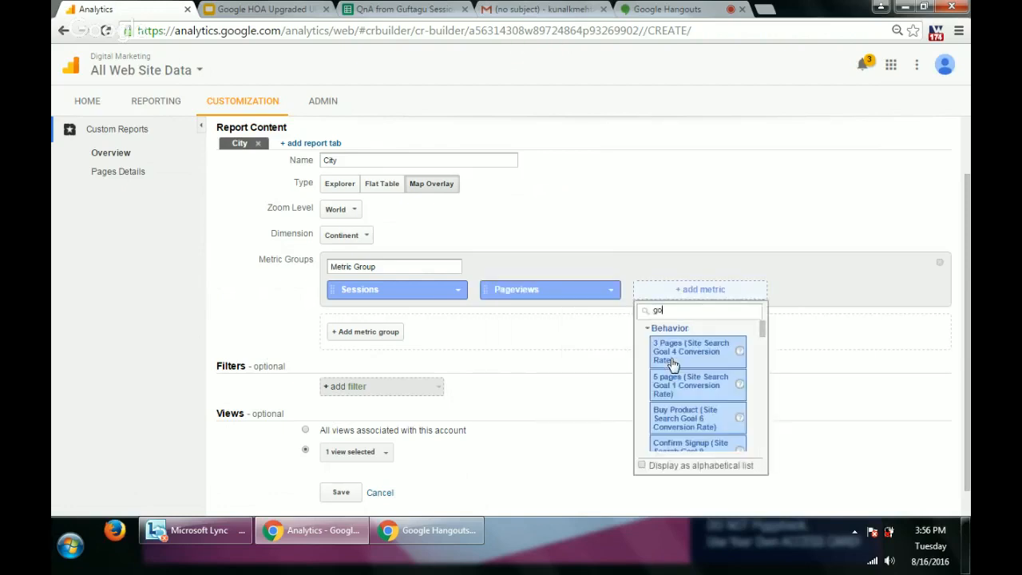
pyautogui.write('al va')
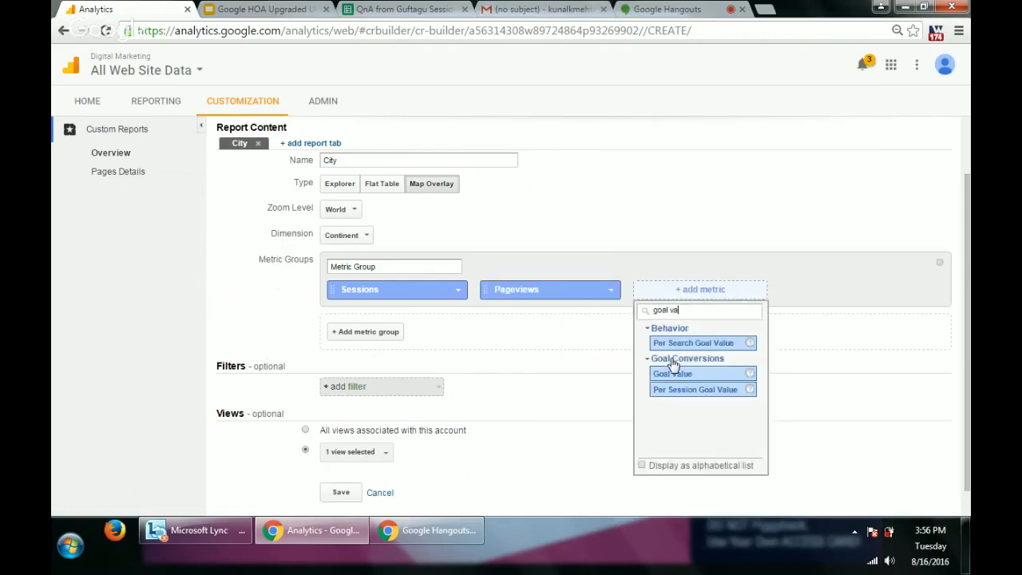
pyautogui.click(736, 374)
# Set the map overlay's dimension to City and save the new custom report
pyautogui.scroll(-1, 335, 464)
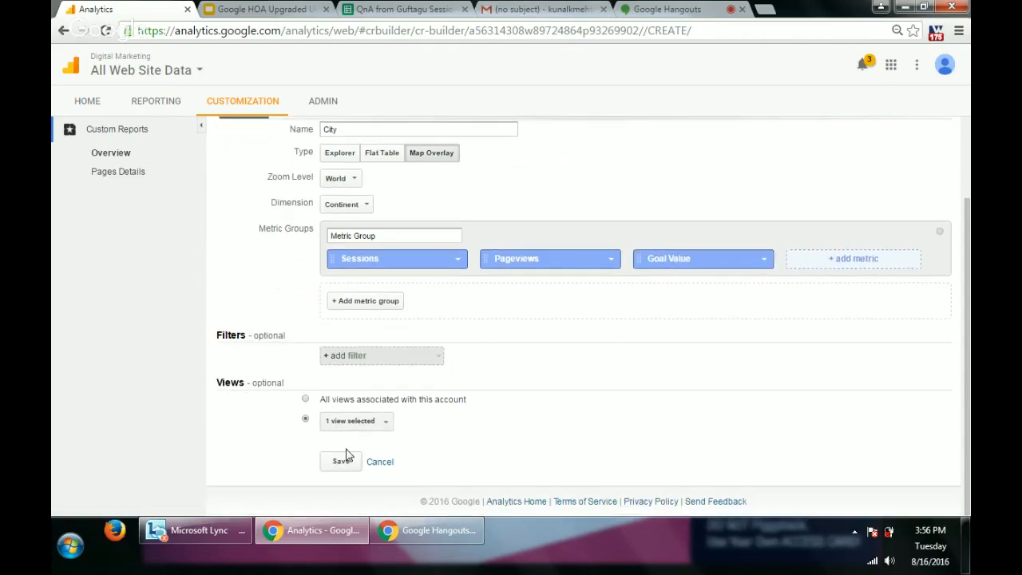
pyautogui.click(353, 205)
pyautogui.click(351, 268)
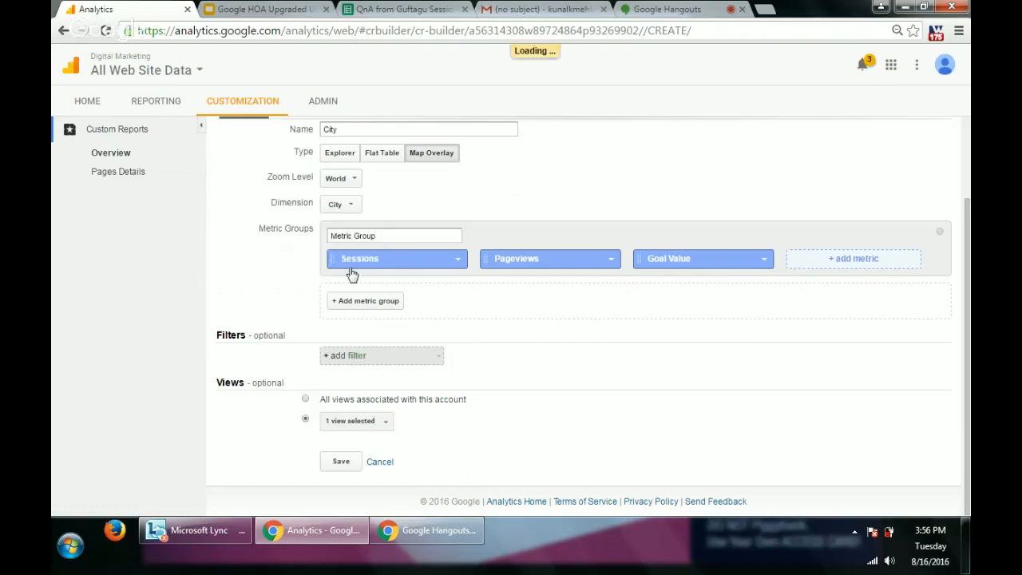
pyautogui.click(344, 462)
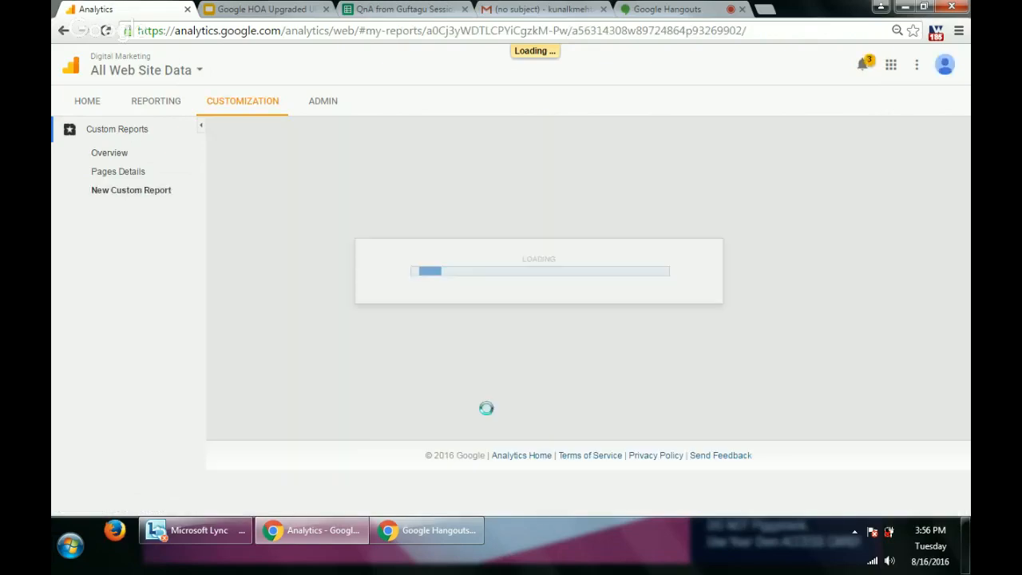
# Examine the world map and the table of sessions, pageviews and goal value by city
pyautogui.scroll(-2, 487, 415)
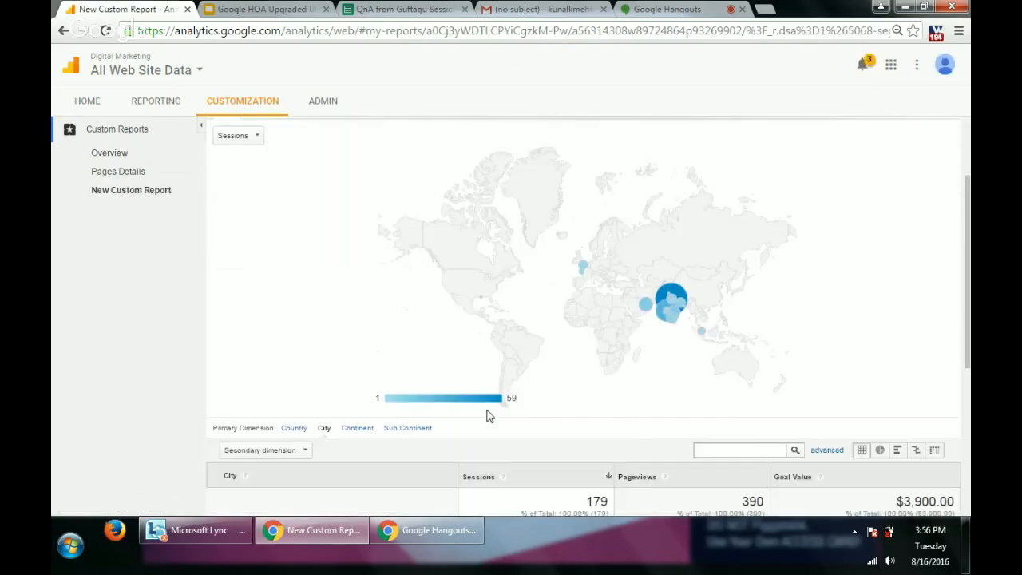
pyautogui.scroll(-4, 489, 415)
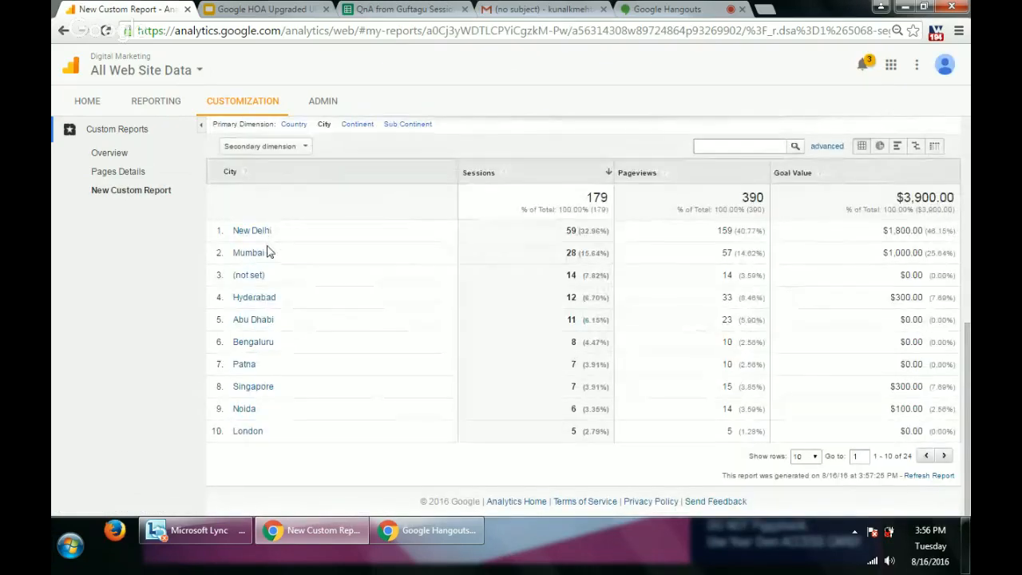
pyautogui.scroll(1, 269, 252)
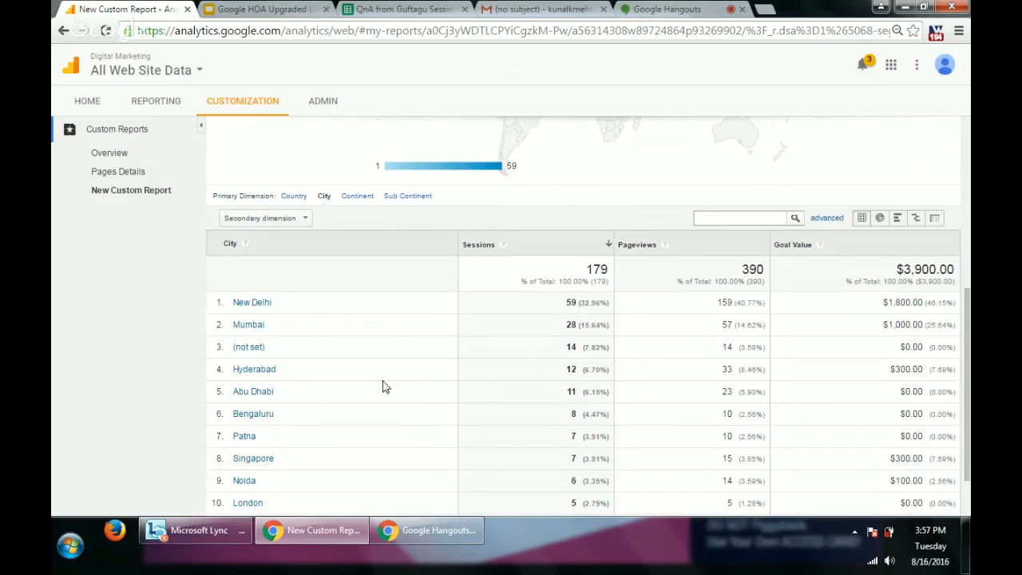
pyautogui.scroll(-1, 384, 386)
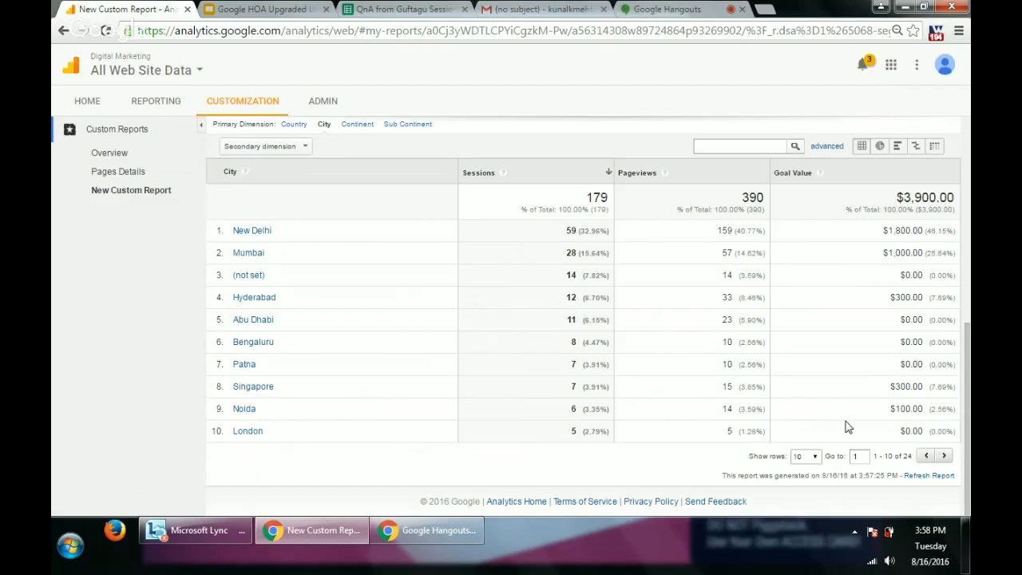
# Extend the report's date range to start on Oct 1, 2014, keeping Aug 15, 2016 as the end date, and apply it
pyautogui.scroll(5, 847, 423)
pyautogui.click(872, 133)
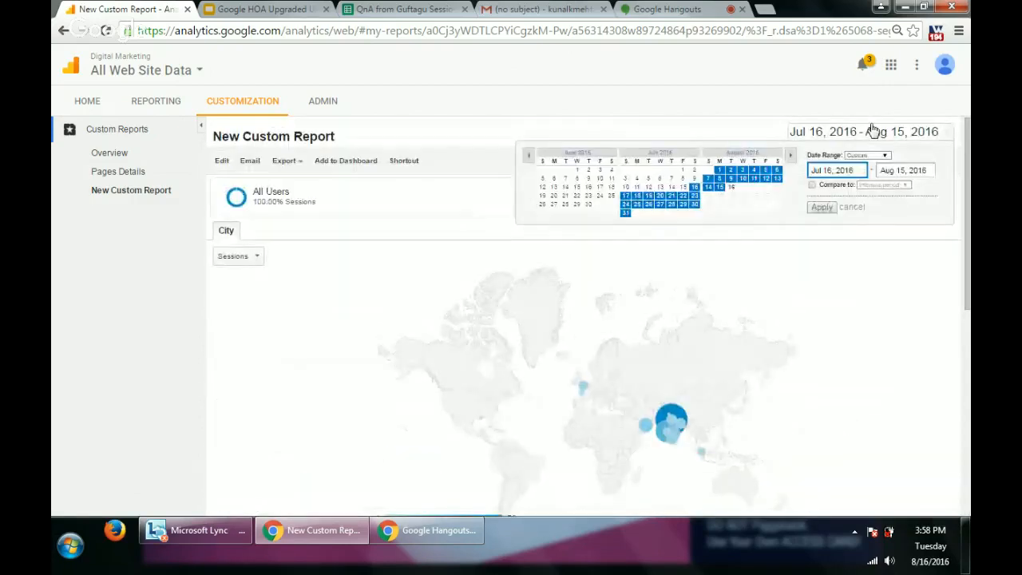
pyautogui.click(528, 157)
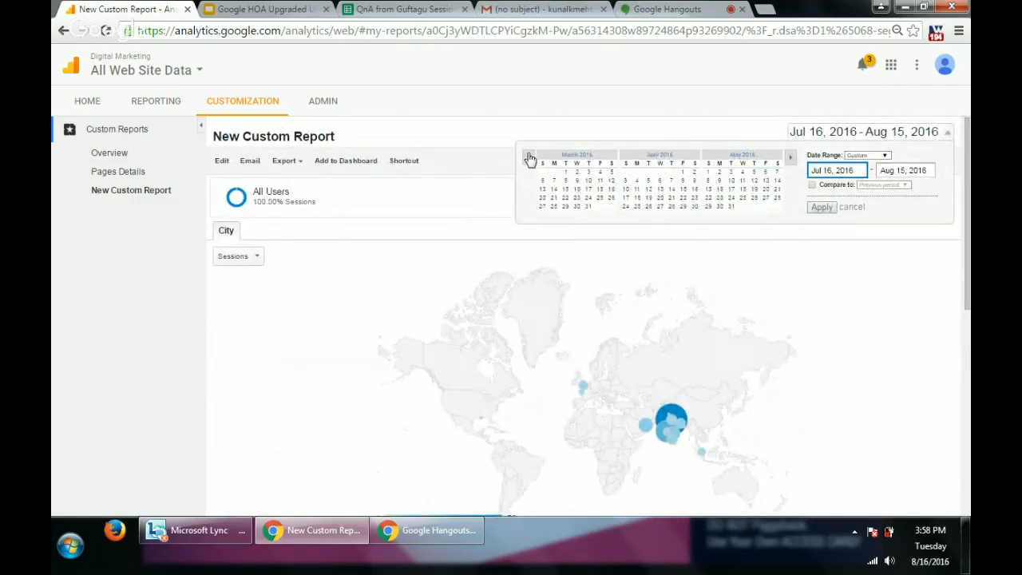
pyautogui.click(530, 157)
pyautogui.click(530, 157)
pyautogui.click(532, 158)
pyautogui.click(531, 158)
pyautogui.click(531, 158)
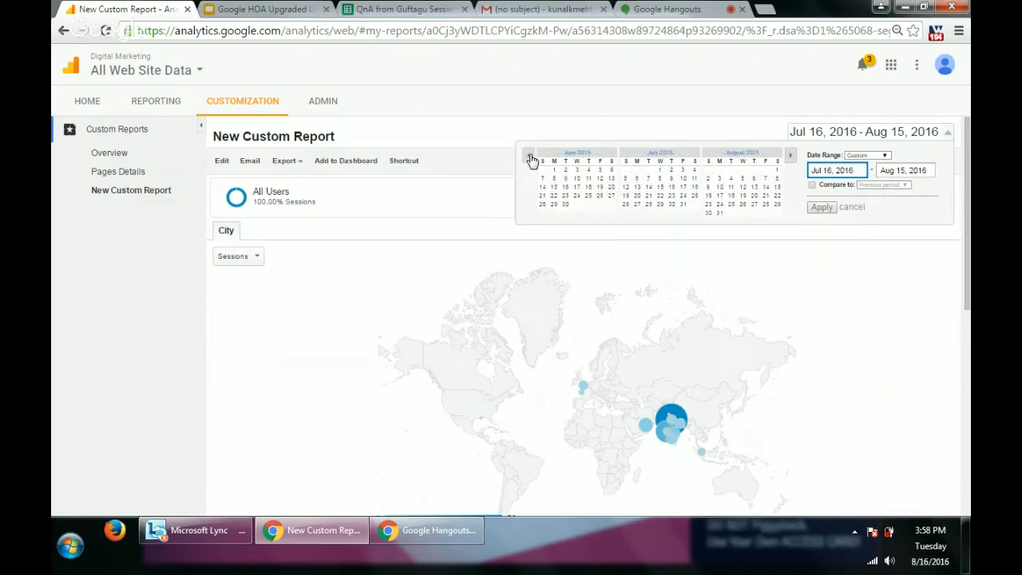
pyautogui.click(531, 159)
pyautogui.click(531, 158)
pyautogui.click(531, 158)
pyautogui.click(531, 159)
pyautogui.click(531, 160)
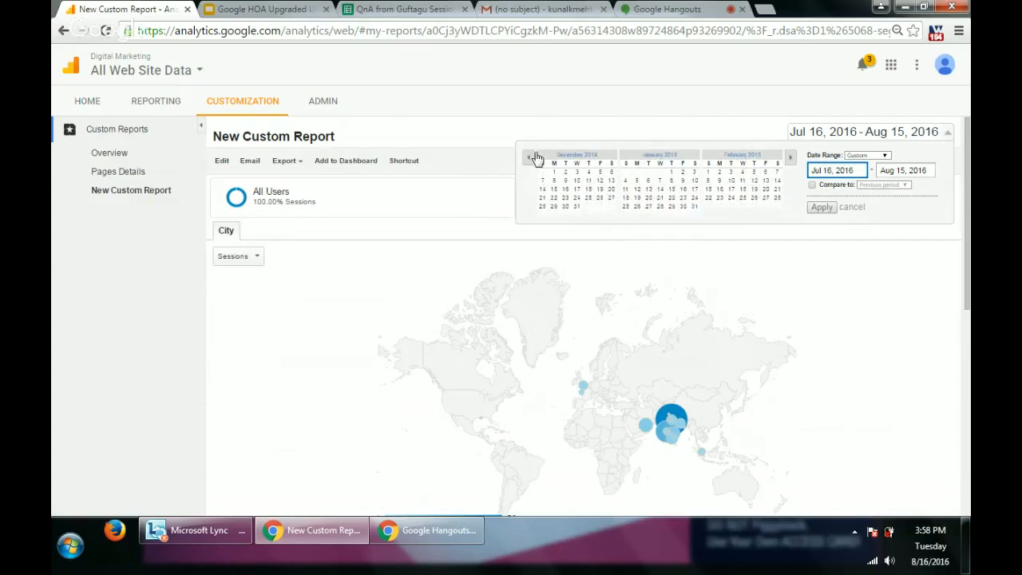
pyautogui.click(531, 160)
pyautogui.click(532, 160)
pyautogui.click(533, 163)
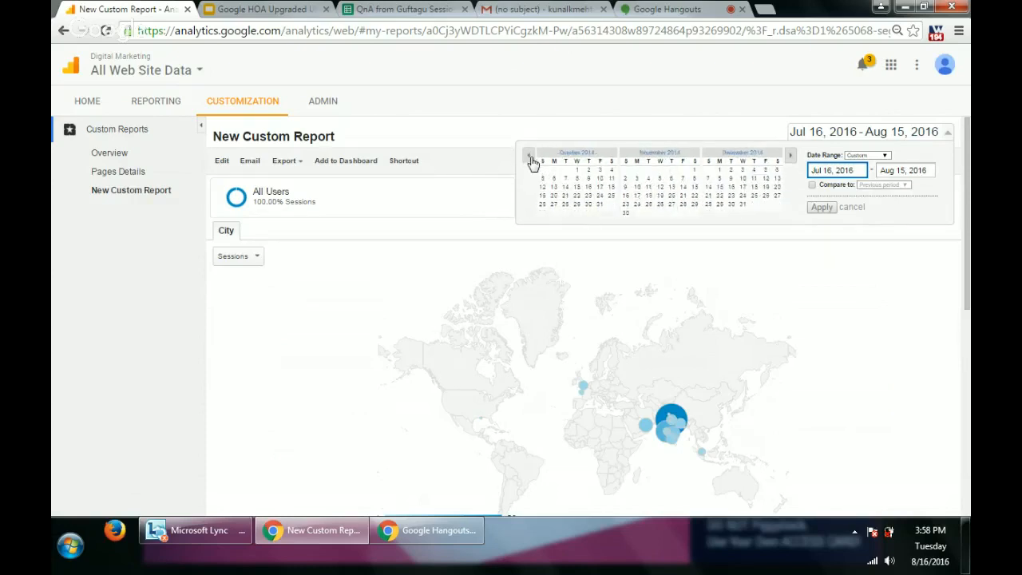
pyautogui.click(578, 170)
pyautogui.click(822, 207)
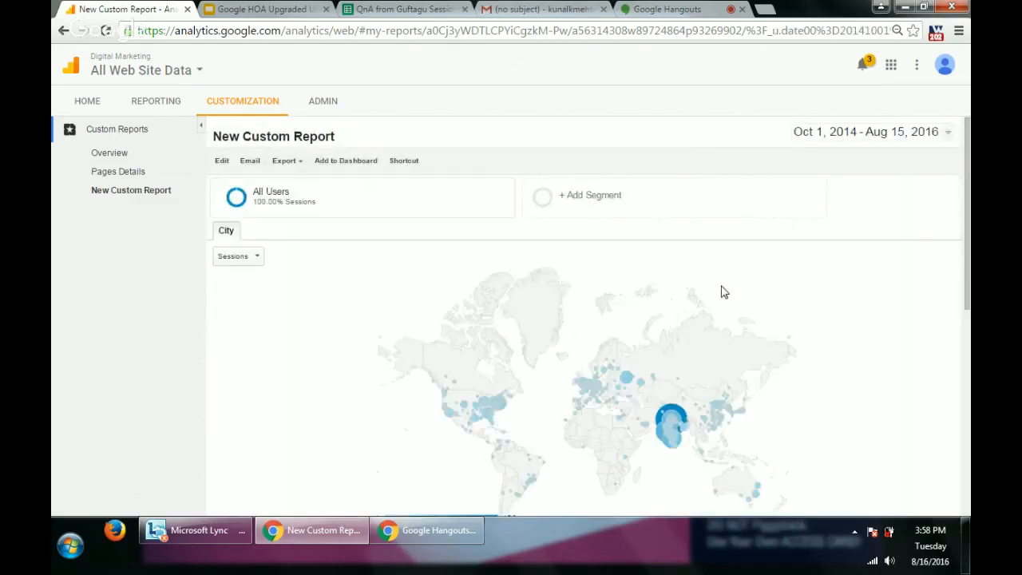
# Examine sessions, pageviews and goal value by city for the extended date range, and switch to the Google Hangouts tab
pyautogui.scroll(-5, 724, 289)
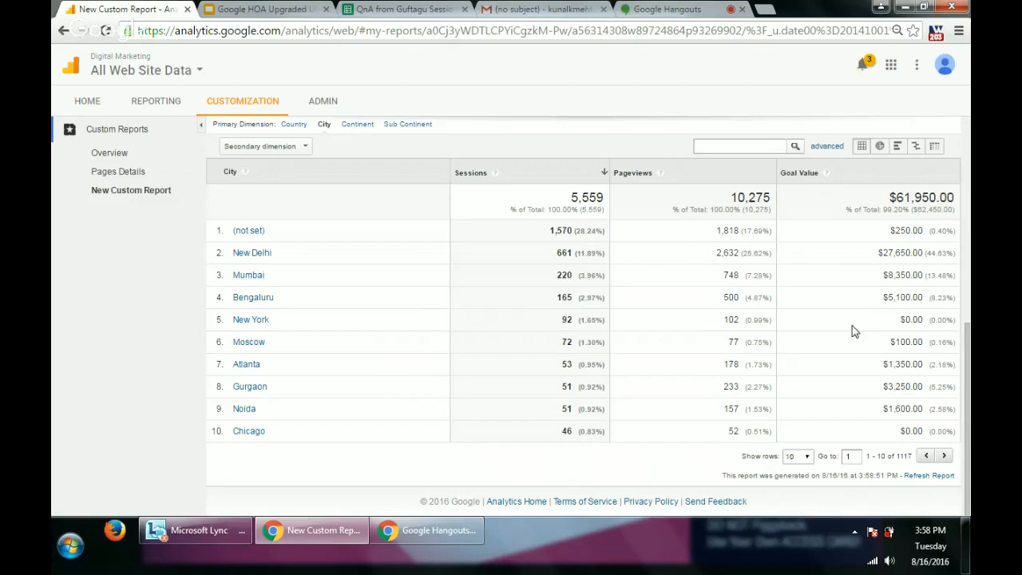
pyautogui.click(706, 8)
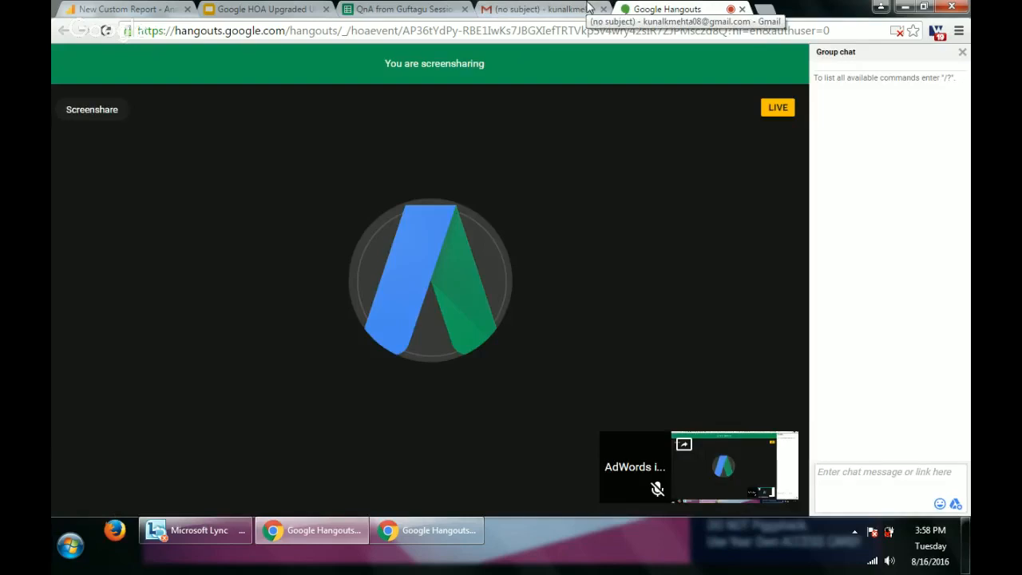